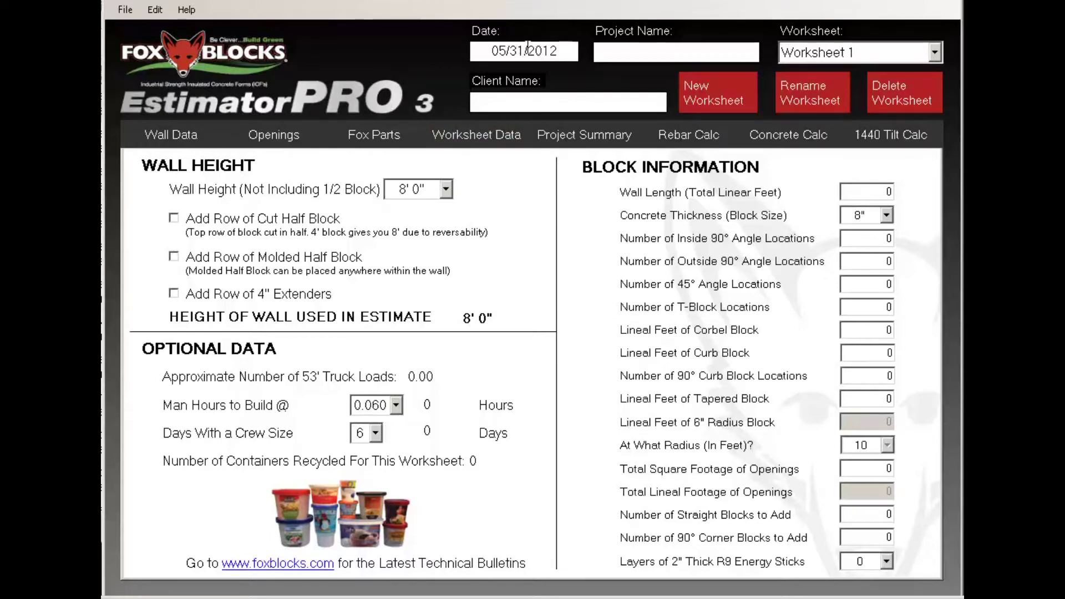
# Fill in the project name as the client's job and enter the client's first name as the client name
pyautogui.click(642, 52)
pyautogui.write('bobs job')
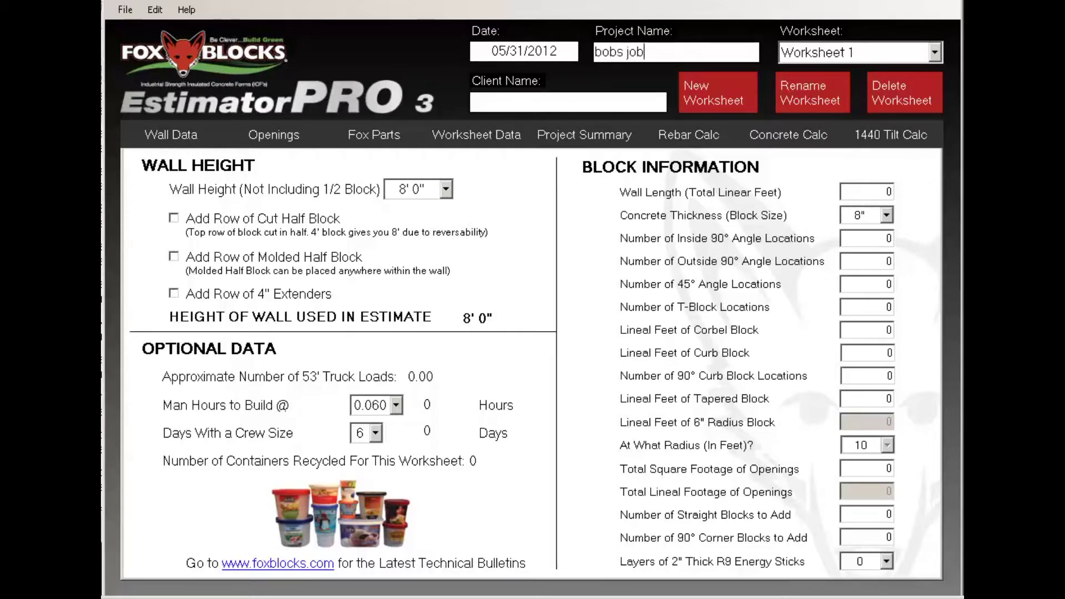
pyautogui.click(539, 99)
pyautogui.write('bob')
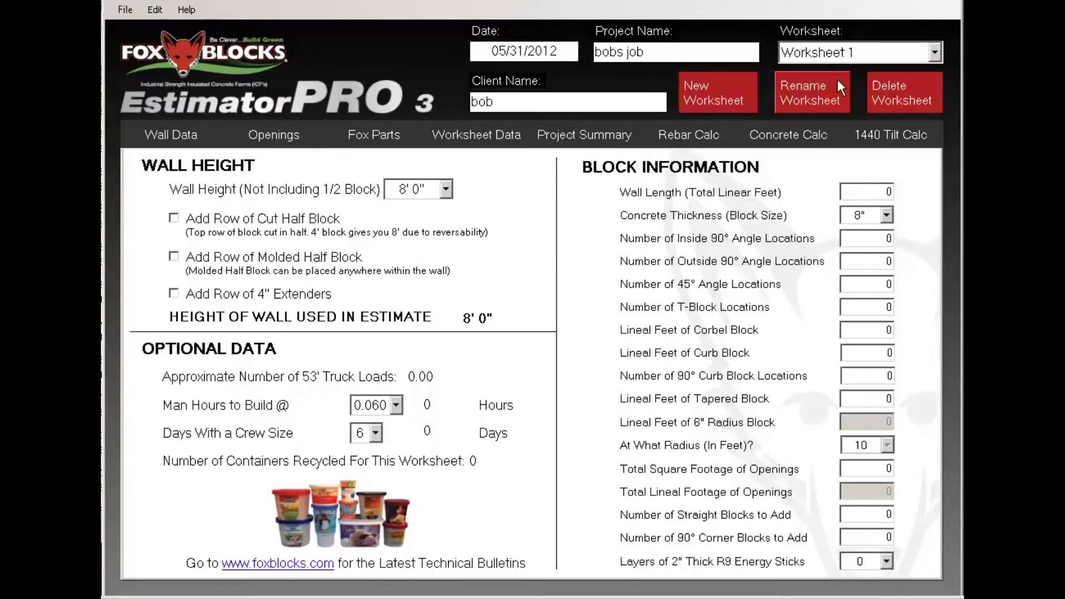
# Rename the current worksheet to Main Floor
pyautogui.click(814, 102)
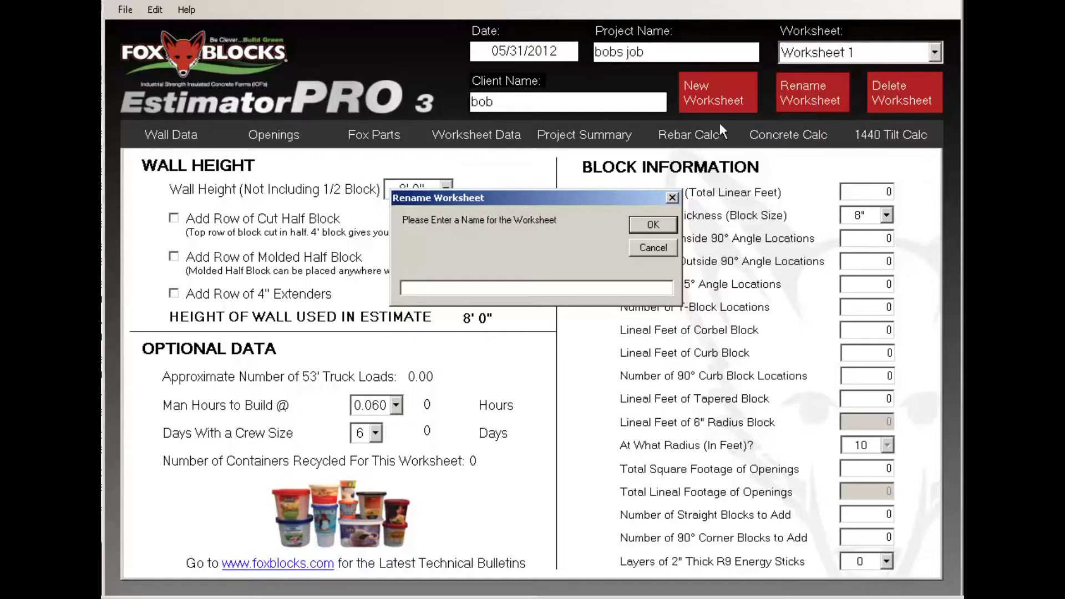
pyautogui.write('Main Floor')
pyautogui.press('Return')
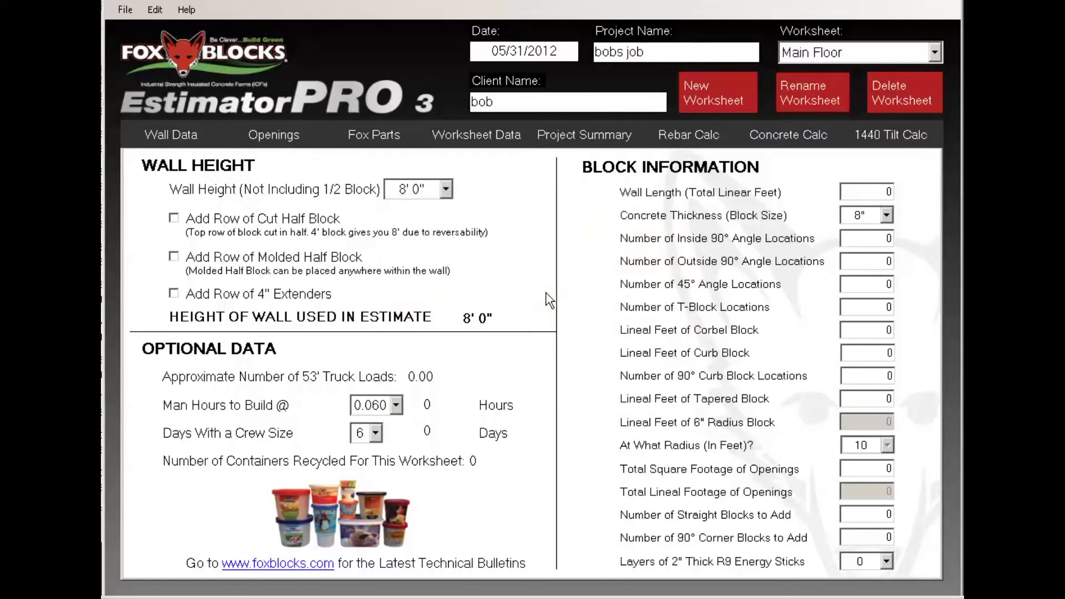
# Add a new worksheet named 2nd Floor to the project
pyautogui.click(716, 95)
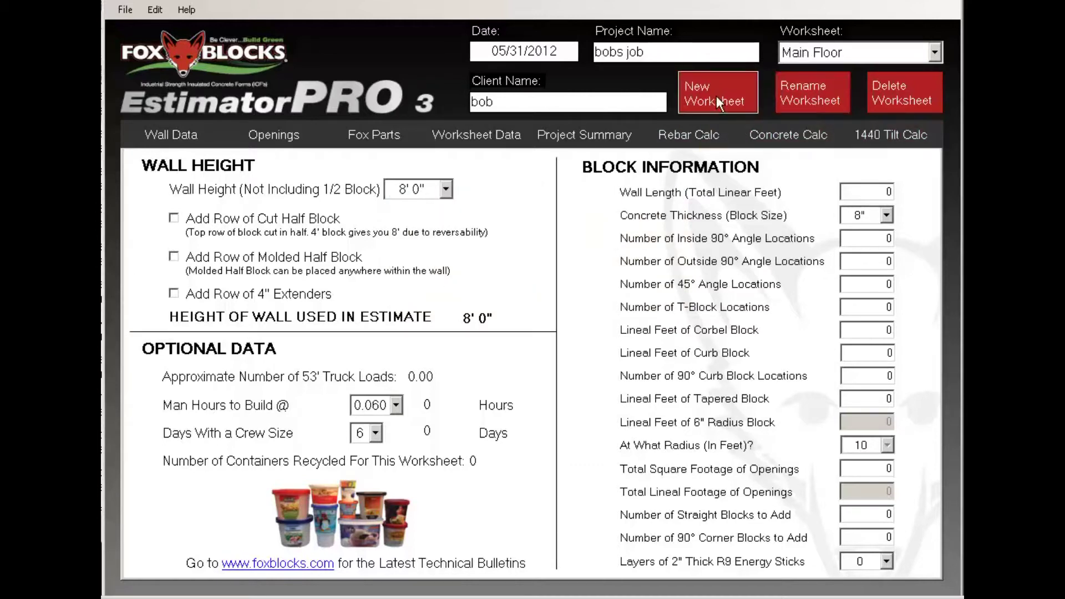
pyautogui.write('2')
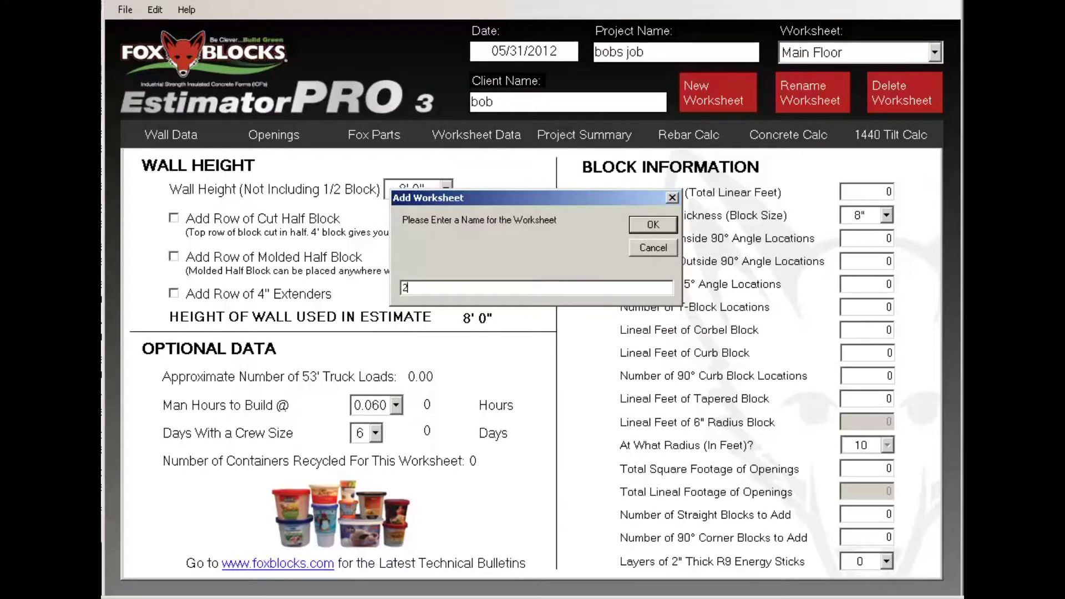
pyautogui.write('nd Floor')
pyautogui.press('Return')
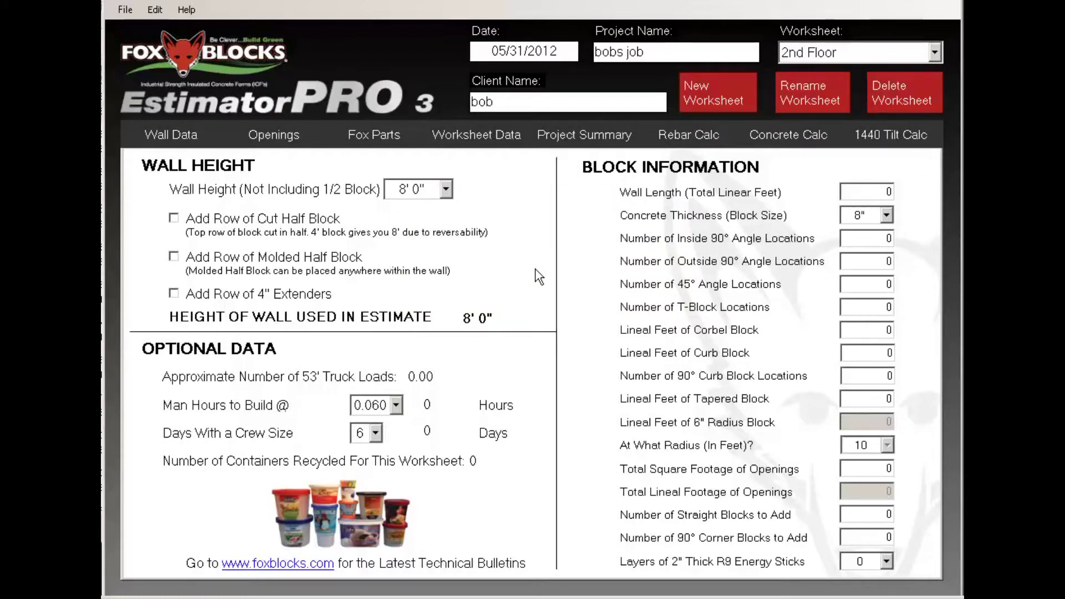
# Look through the project's worksheets and switch back to the Main Floor worksheet
pyautogui.click(935, 52)
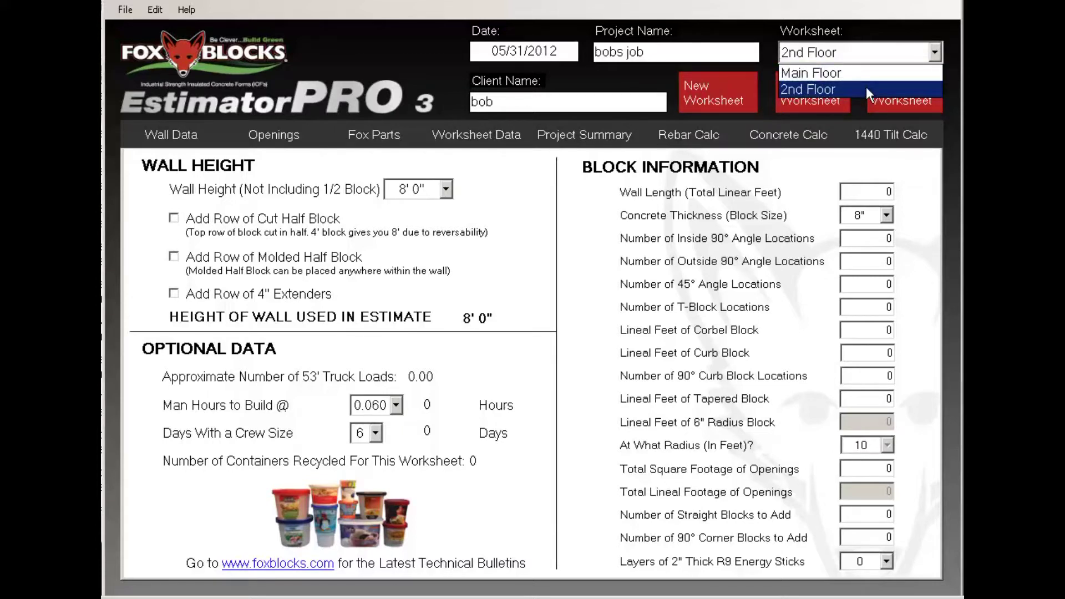
pyautogui.click(933, 56)
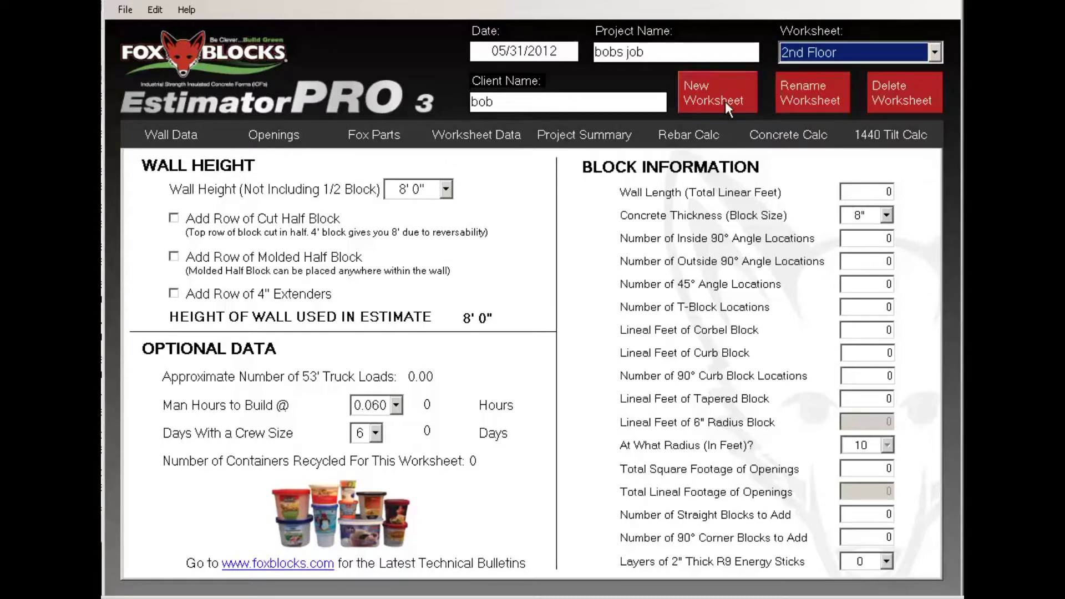
pyautogui.click(912, 54)
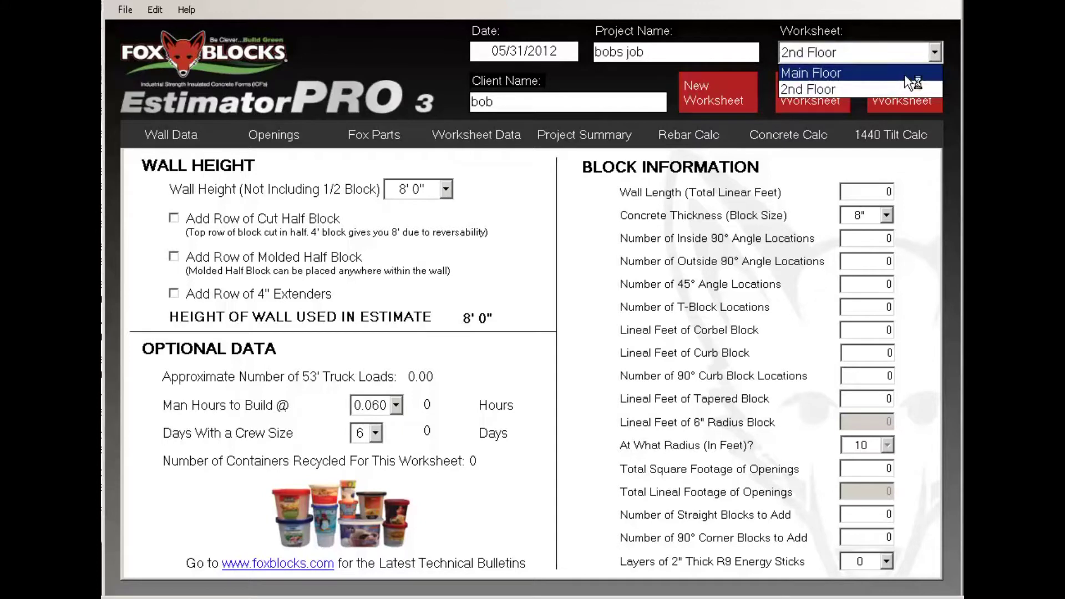
pyautogui.click(905, 76)
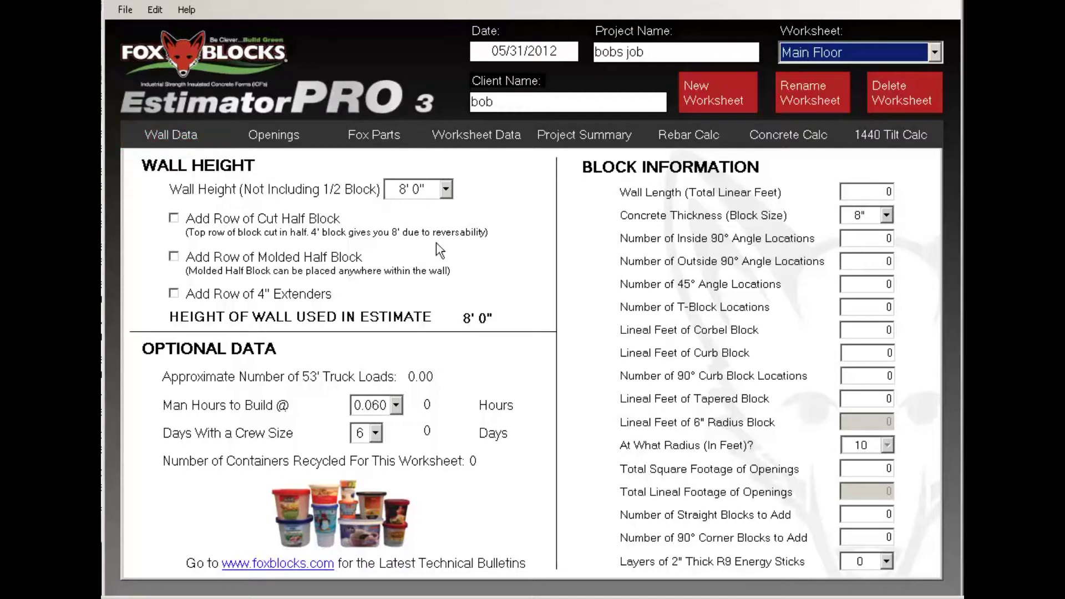
# Set the Main Floor wall height to 9' 4" and add a row of molded half block
pyautogui.click(446, 191)
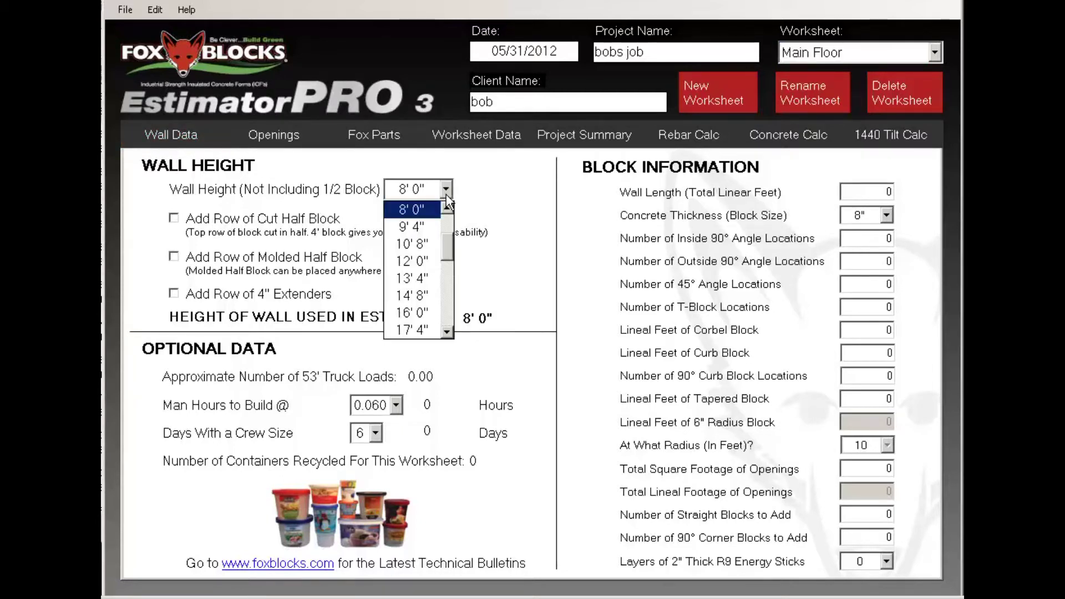
pyautogui.click(421, 226)
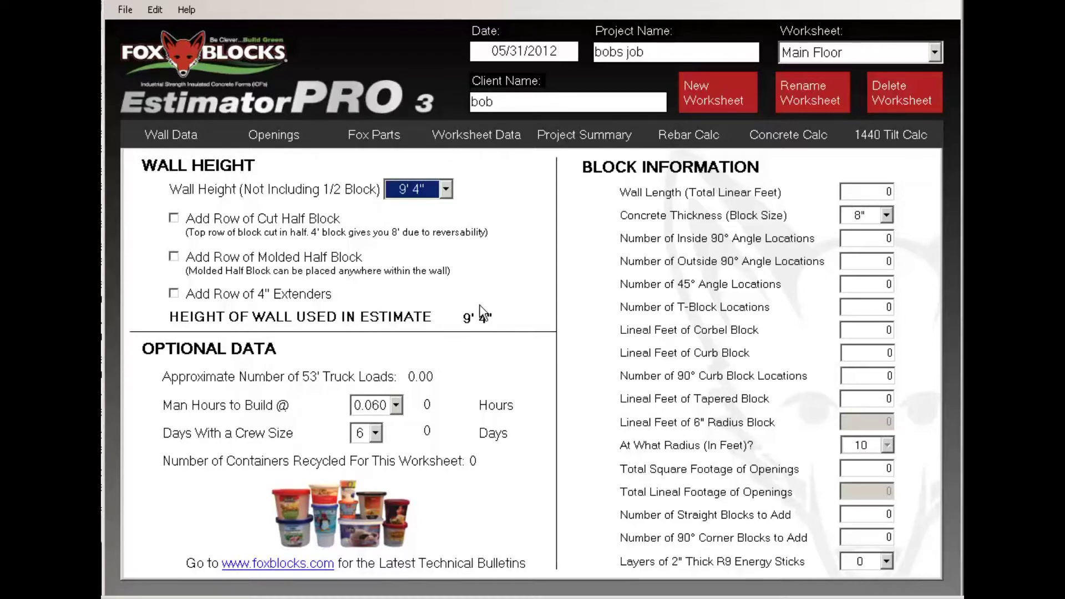
pyautogui.click(174, 257)
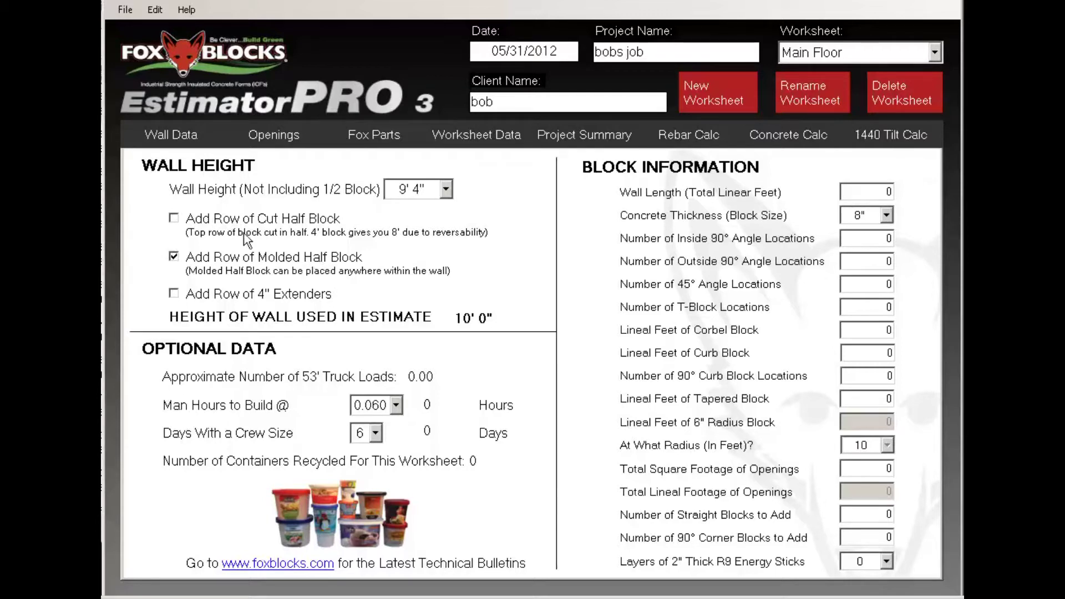
# Try out a row of cut half block, alone and with the molded row, and return to only the molded half block row
pyautogui.click(174, 256)
pyautogui.click(175, 220)
pyautogui.click(179, 257)
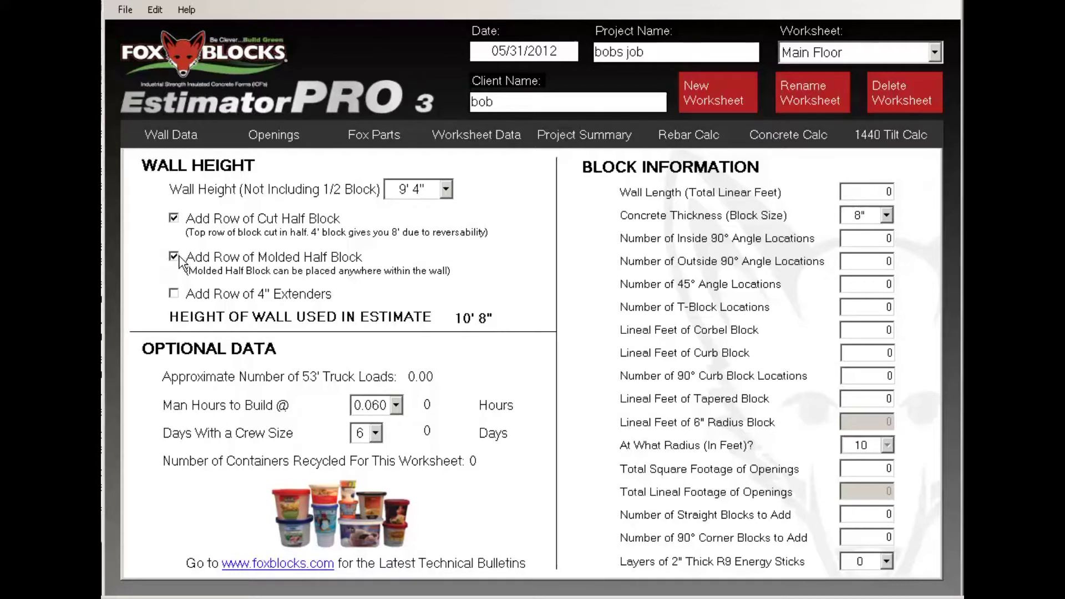
pyautogui.click(174, 217)
# Set the wall length to 234 linear feet and the concrete thickness to 6"
pyautogui.click(874, 192)
pyautogui.write('234')
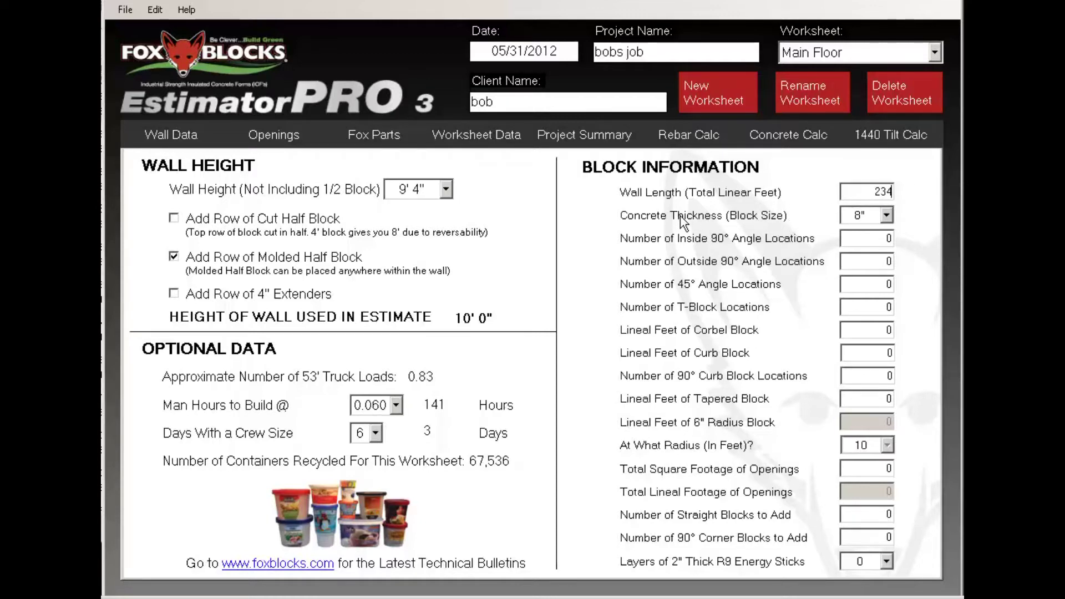
pyautogui.click(887, 215)
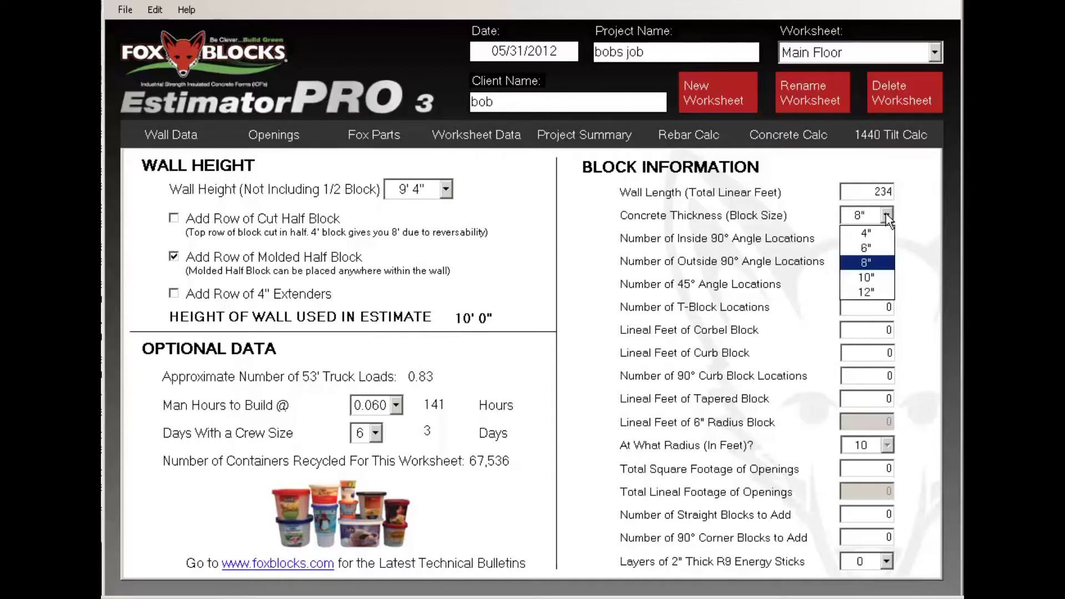
pyautogui.click(876, 243)
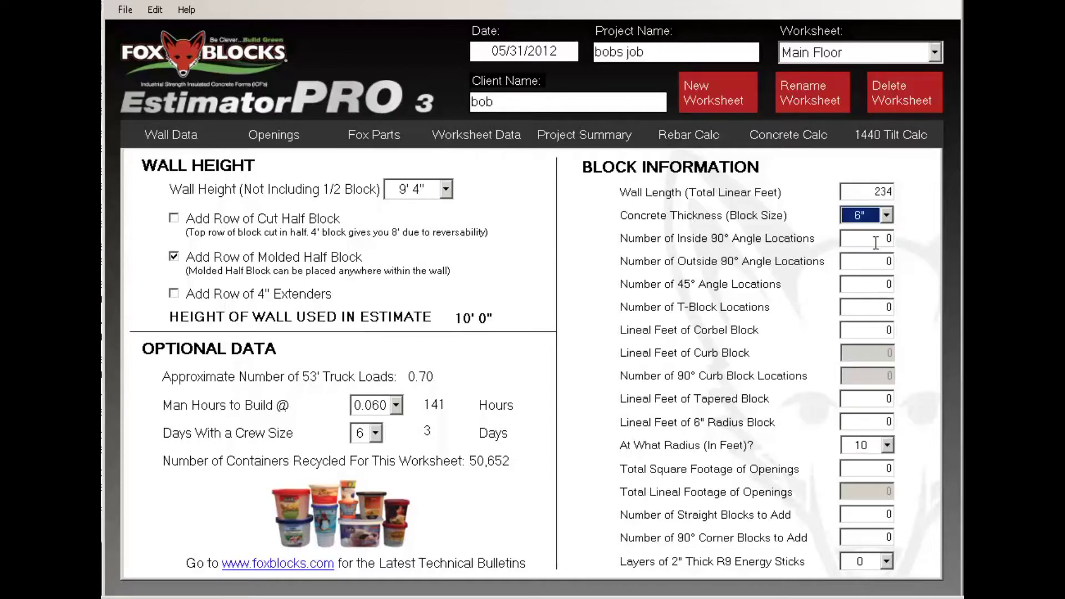
pyautogui.click(886, 215)
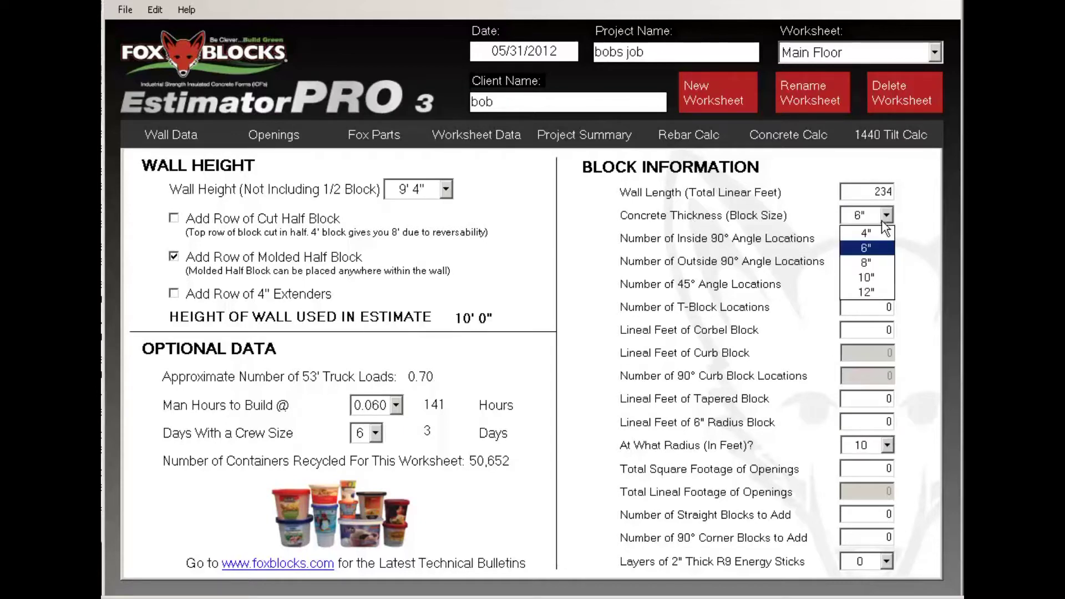
pyautogui.click(866, 247)
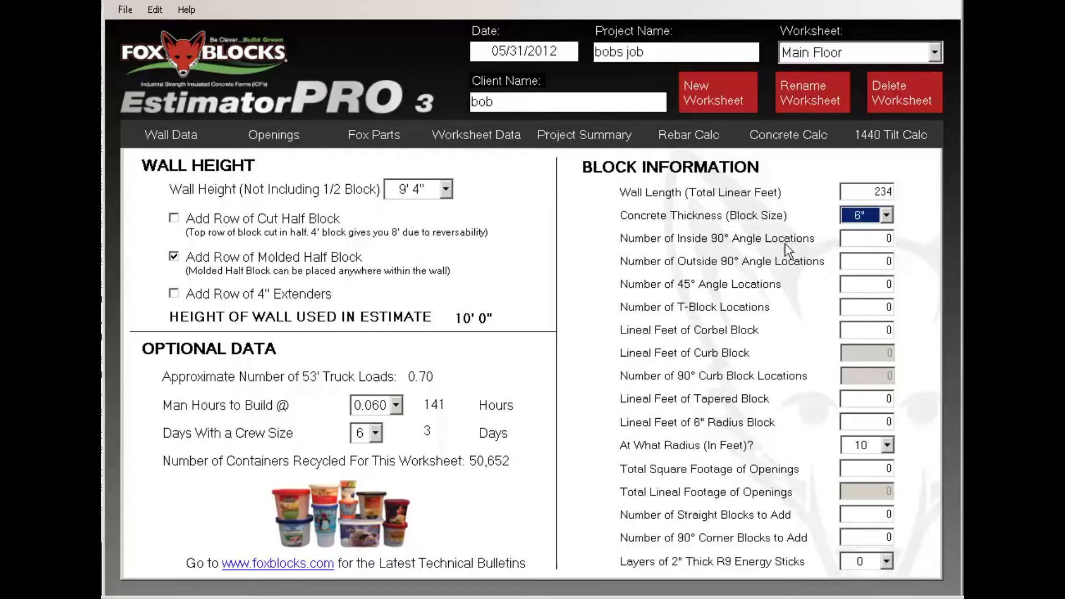
# Set the number of inside 90° angle locations to 1 and outside 90° angle locations to 5
pyautogui.click(875, 238)
pyautogui.write('1')
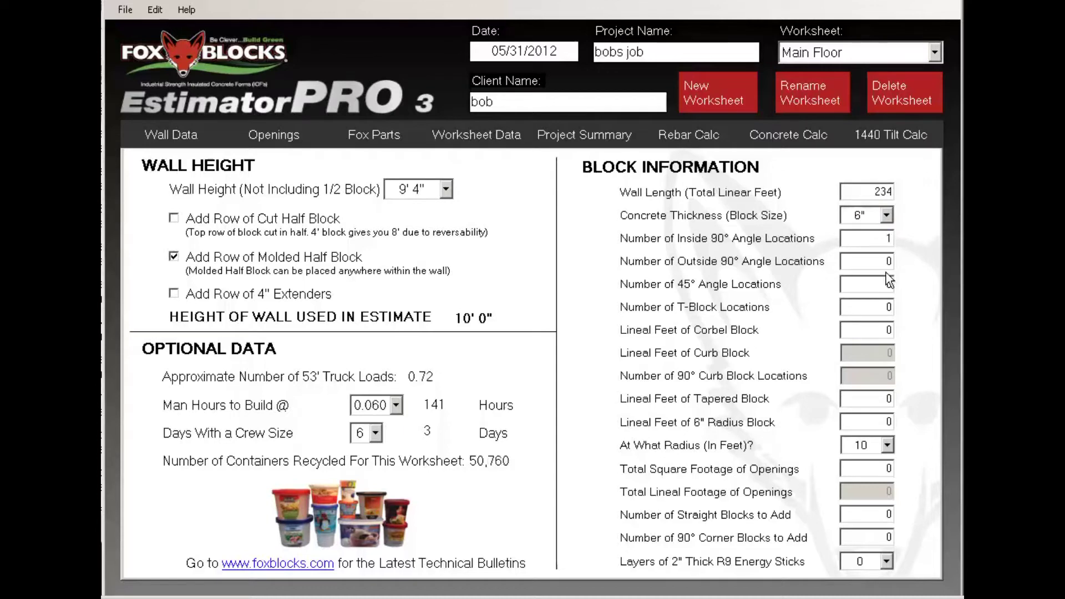
pyautogui.click(881, 260)
pyautogui.write('5')
# Try the 8" block size and switch the concrete thickness back to 6"
pyautogui.click(886, 215)
pyautogui.click(866, 263)
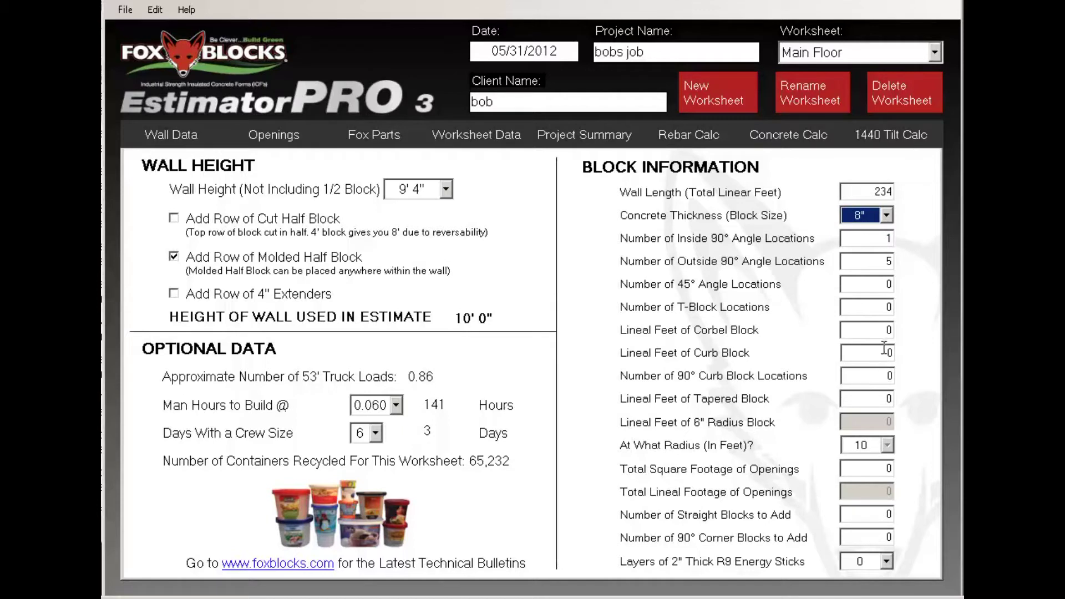
pyautogui.click(881, 217)
pyautogui.click(882, 248)
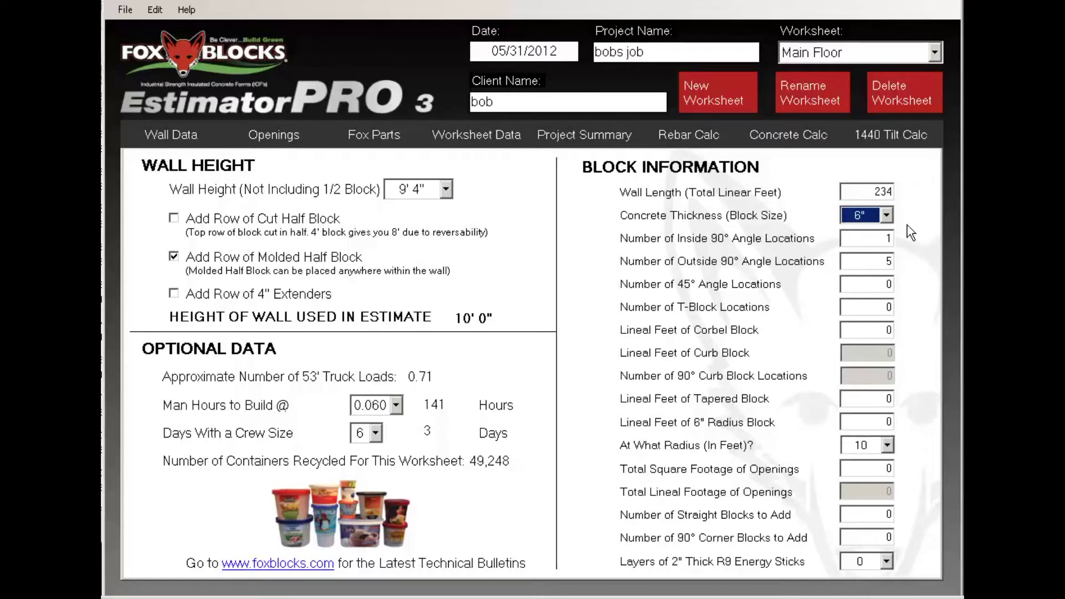
# List the wall openings on the openings page: four at 48 by 24 inches and two at 36 by 36 inches
pyautogui.click(878, 470)
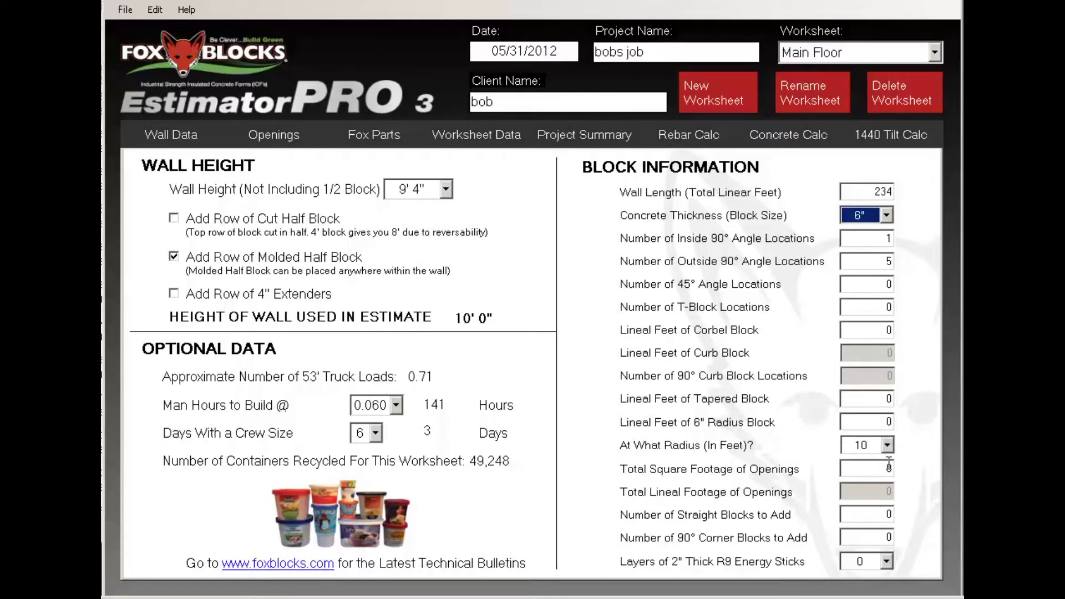
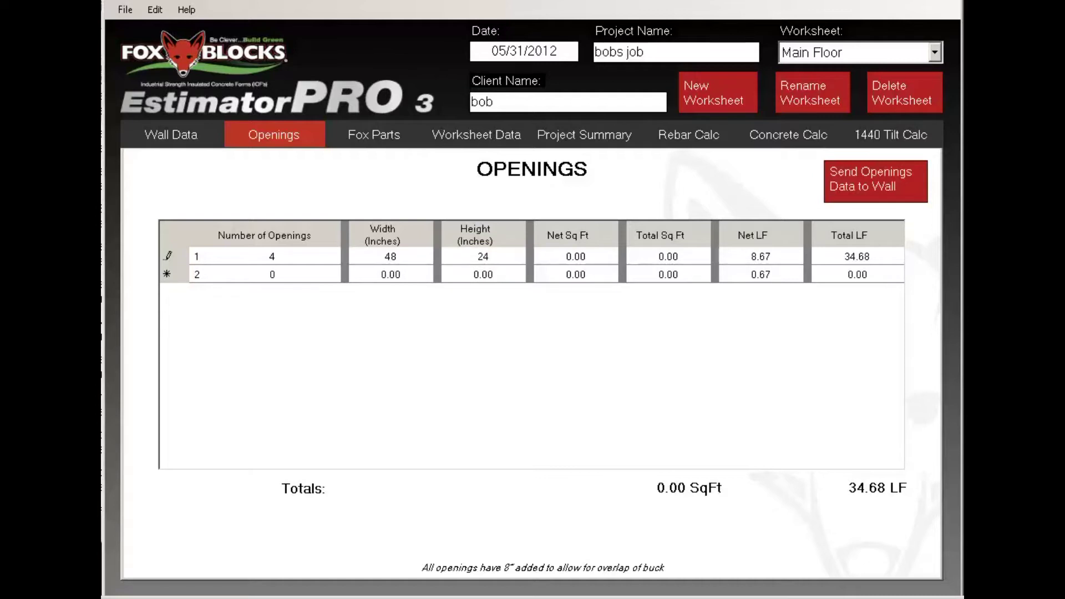
pyautogui.click(551, 258)
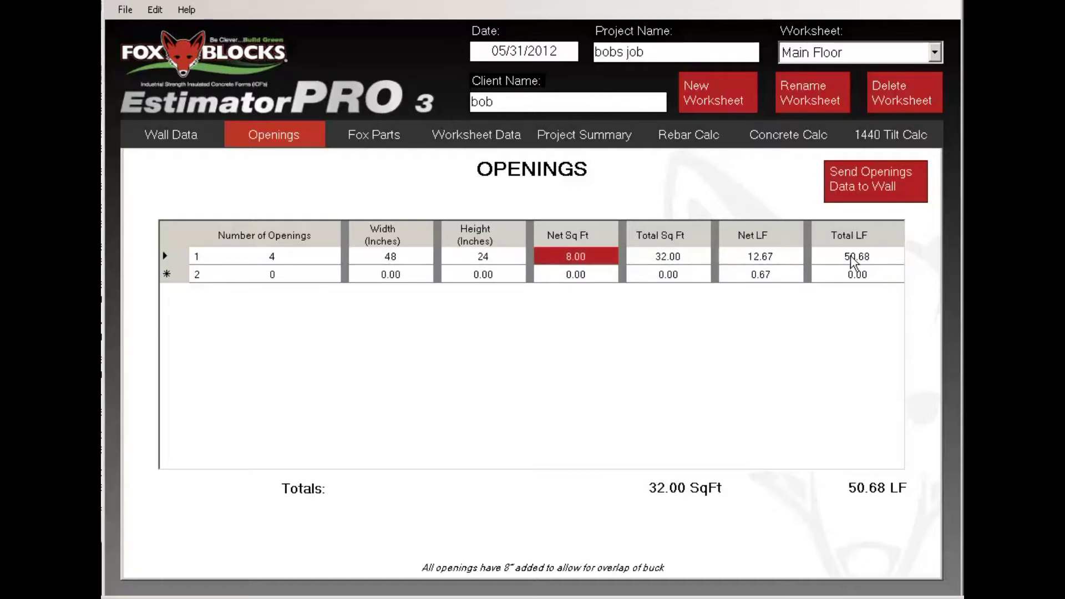
pyautogui.click(277, 274)
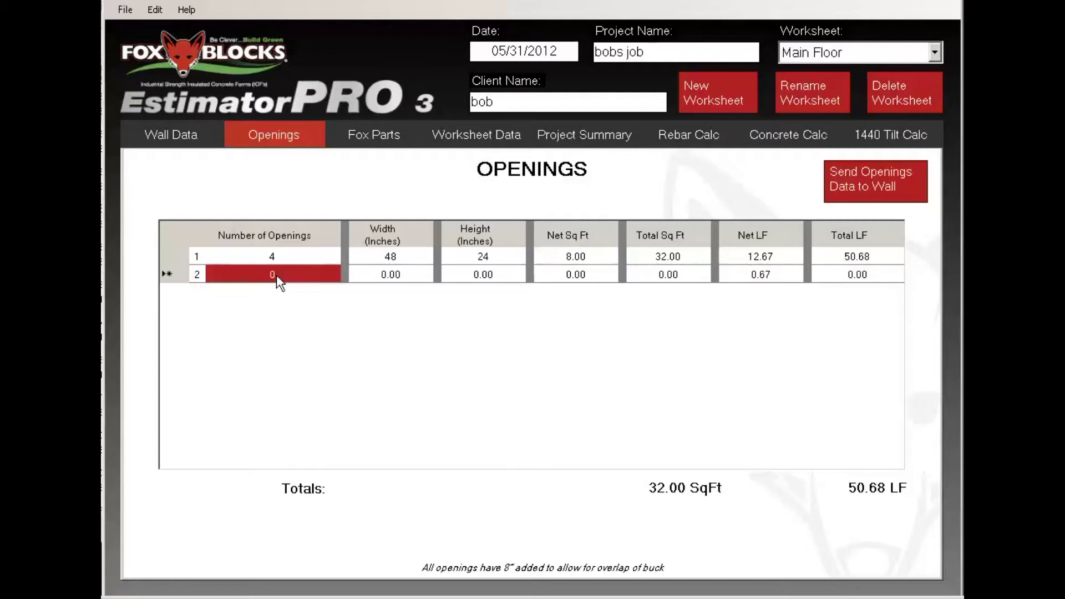
pyautogui.write('2')
pyautogui.click(390, 274)
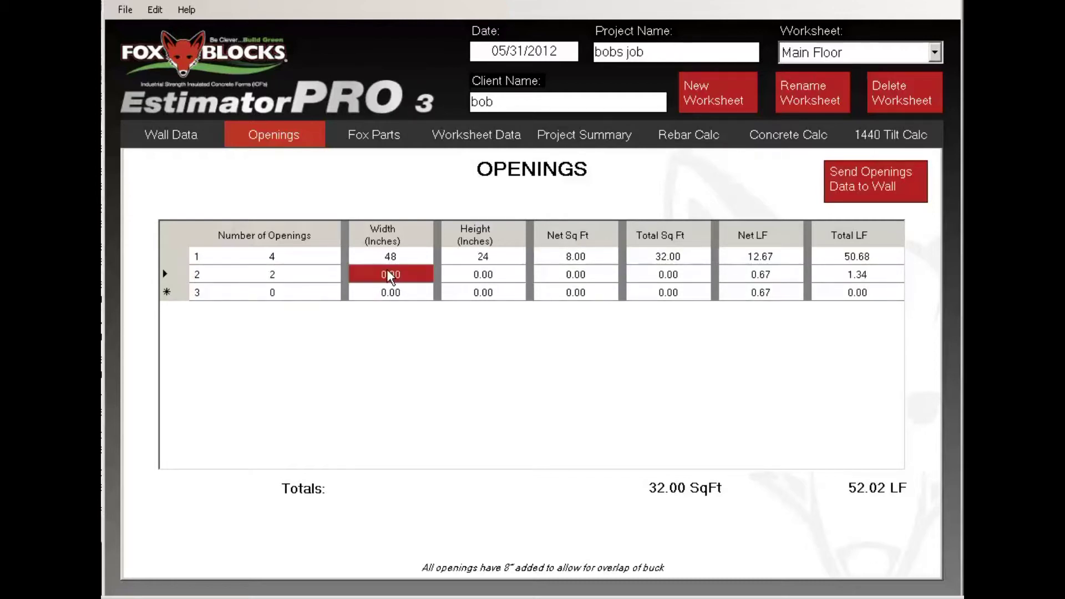
pyautogui.write('36')
pyautogui.click(465, 273)
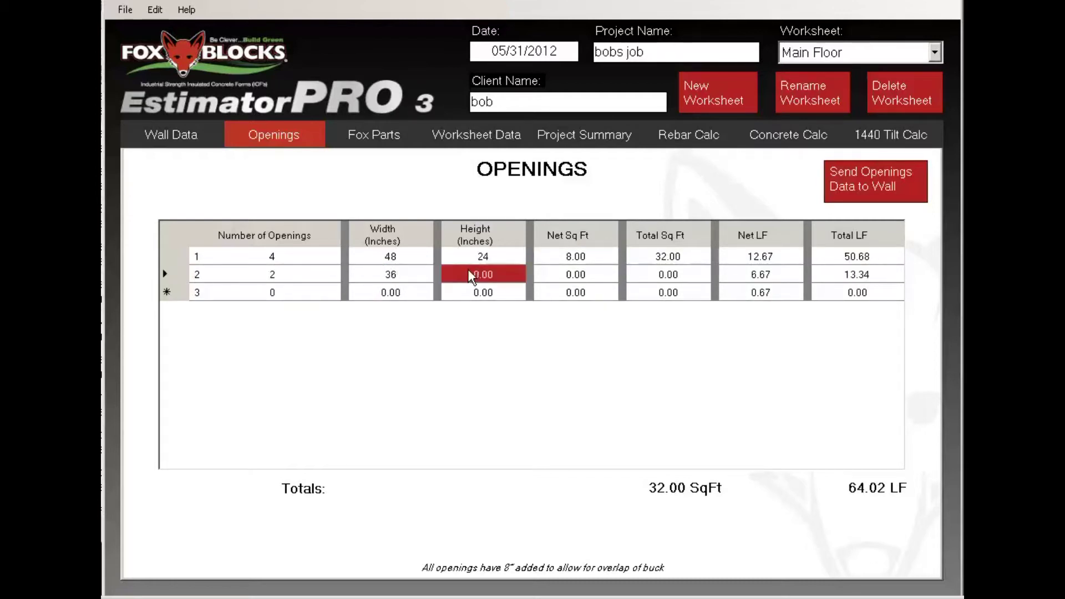
pyautogui.write('36')
pyautogui.click(550, 271)
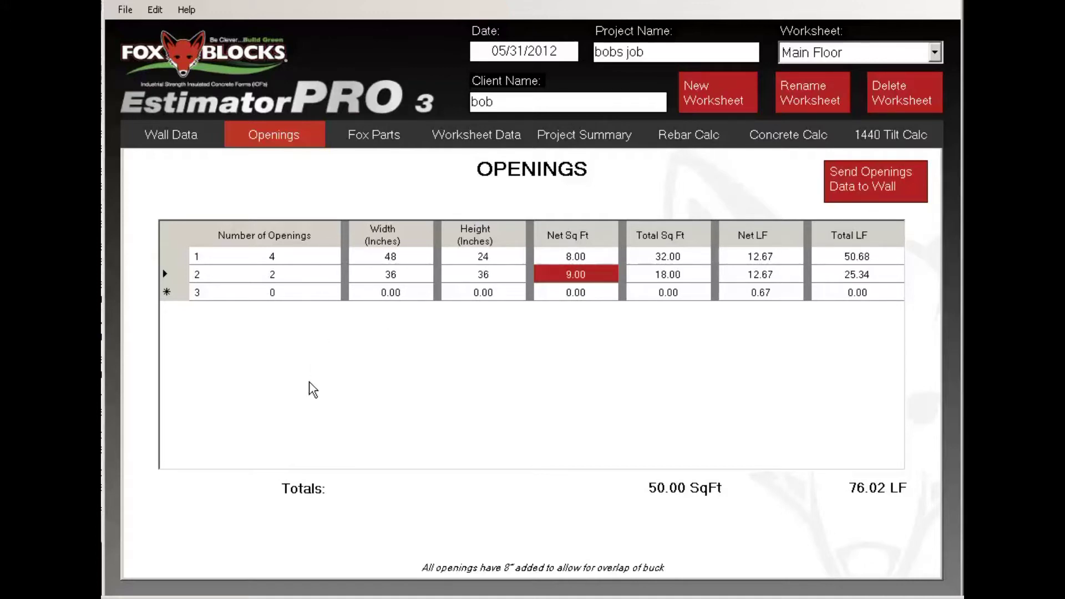
# Send the openings data to the wall and return to the wall data page
pyautogui.click(862, 194)
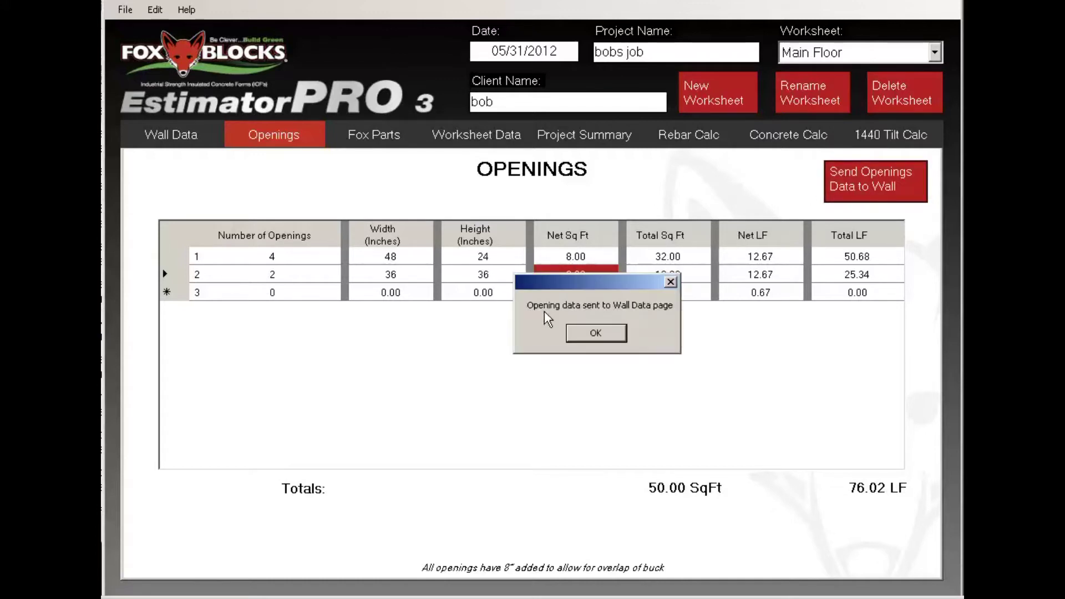
pyautogui.click(608, 340)
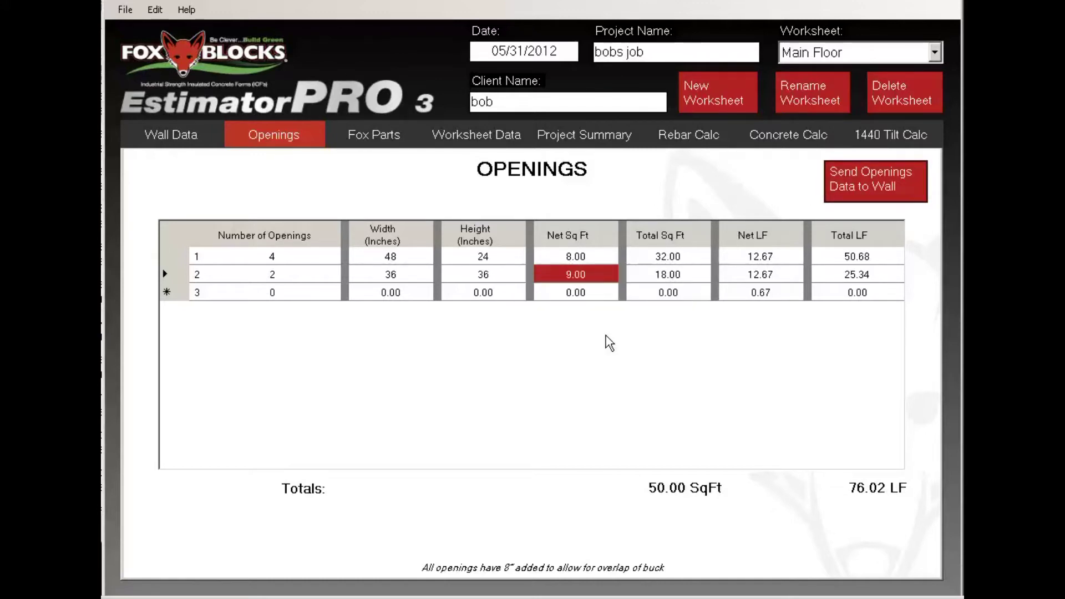
pyautogui.click(178, 134)
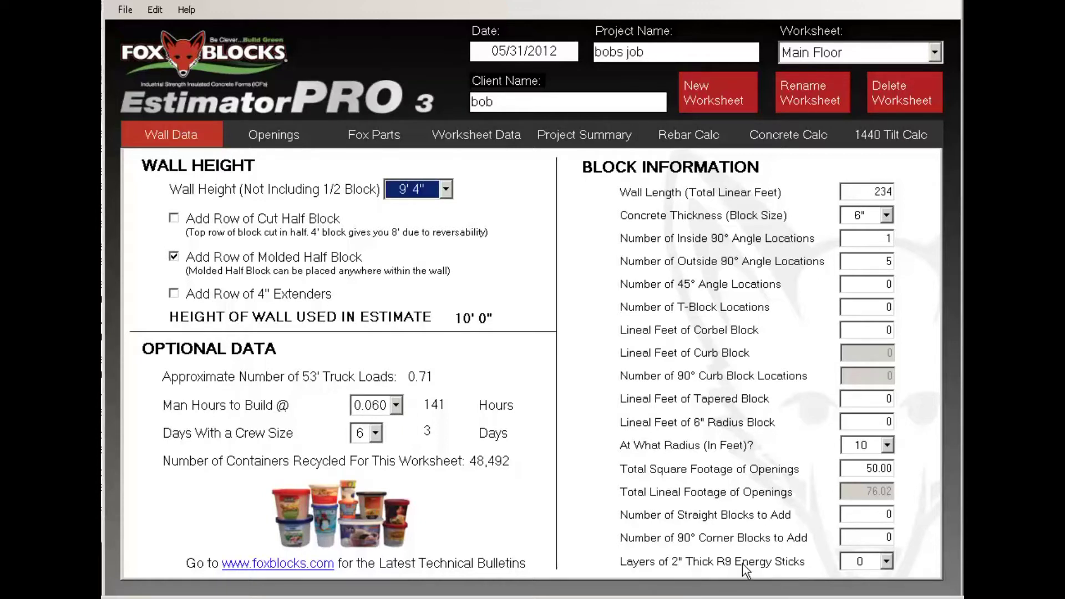
# Set the layers of 2" thick R9 Energy Sticks to 1
pyautogui.click(885, 561)
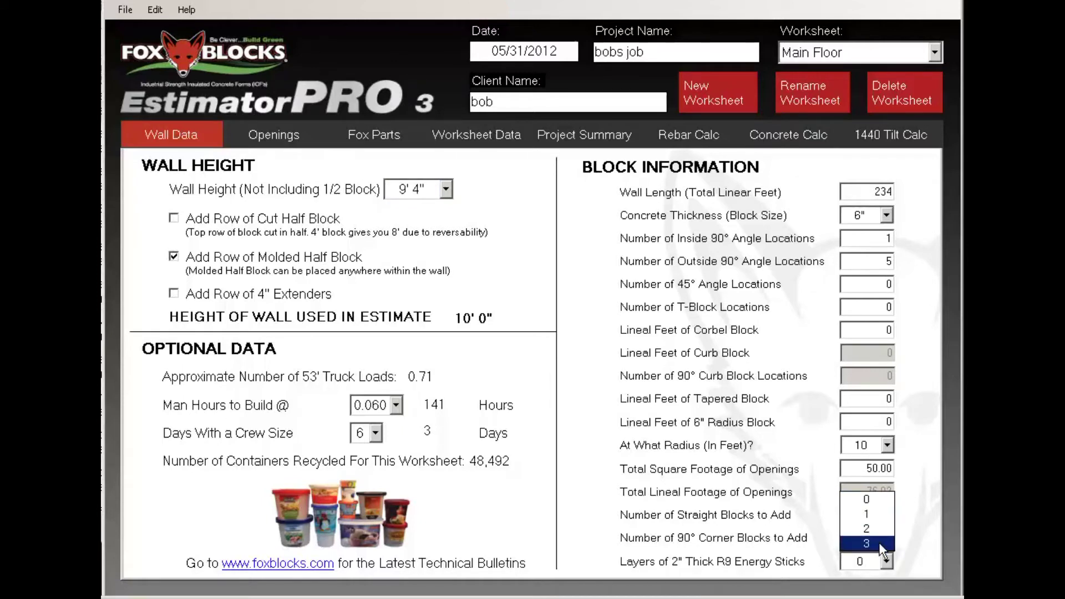
pyautogui.click(881, 515)
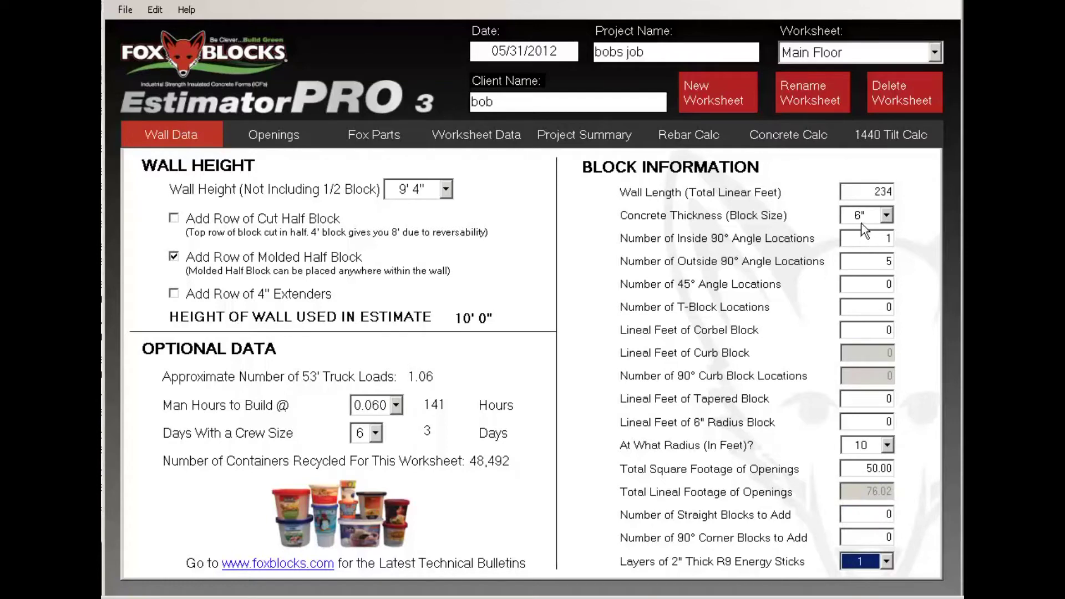
# Set the concrete thickness to 6" and the layers of 2" thick R9 Energy Sticks to 0
pyautogui.click(886, 215)
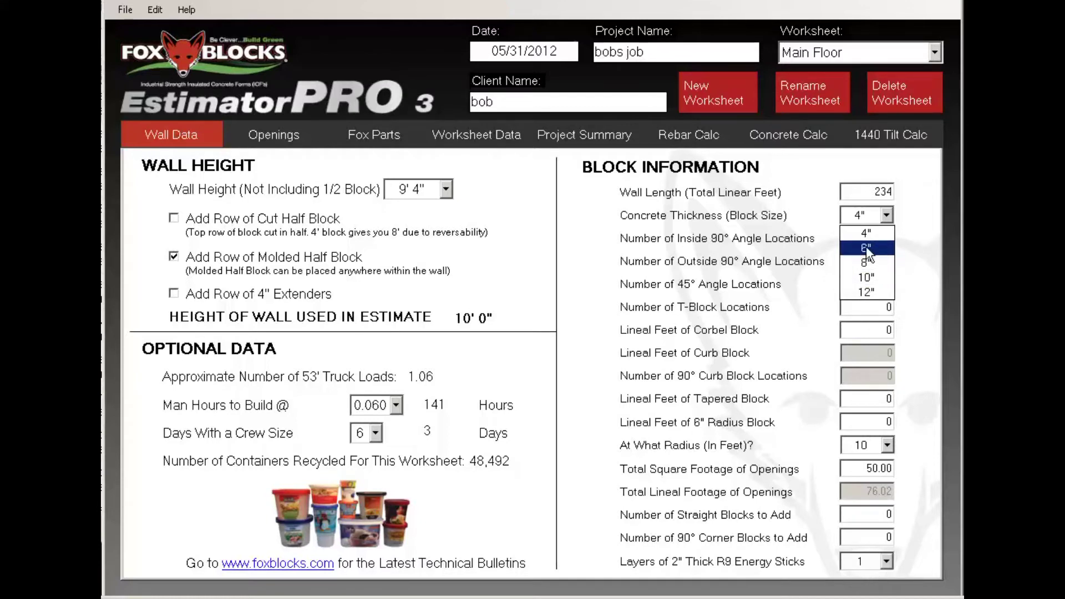
pyautogui.click(866, 246)
pyautogui.click(886, 562)
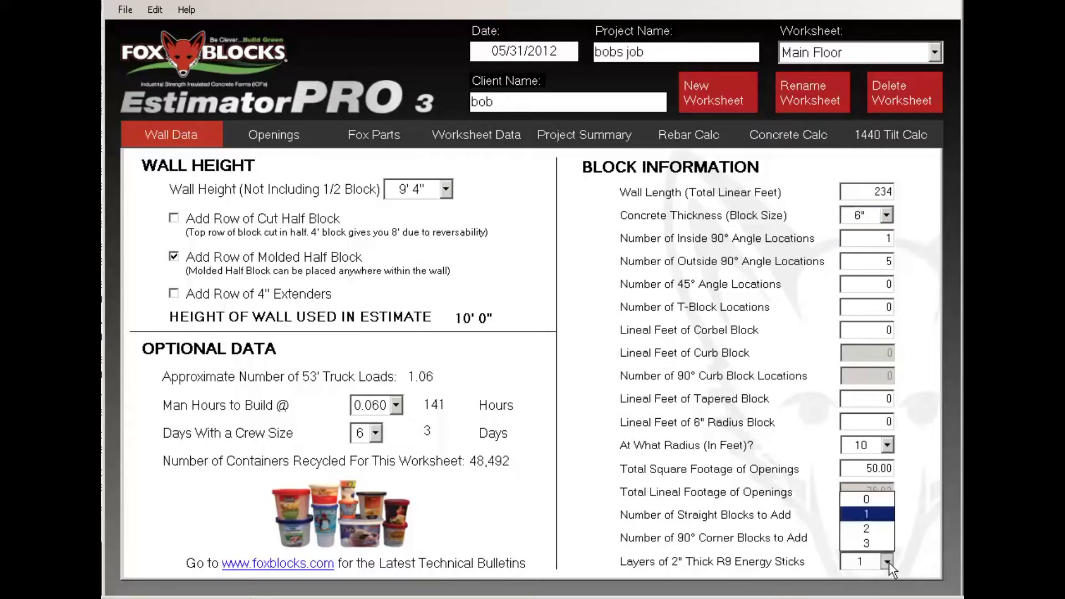
pyautogui.click(884, 496)
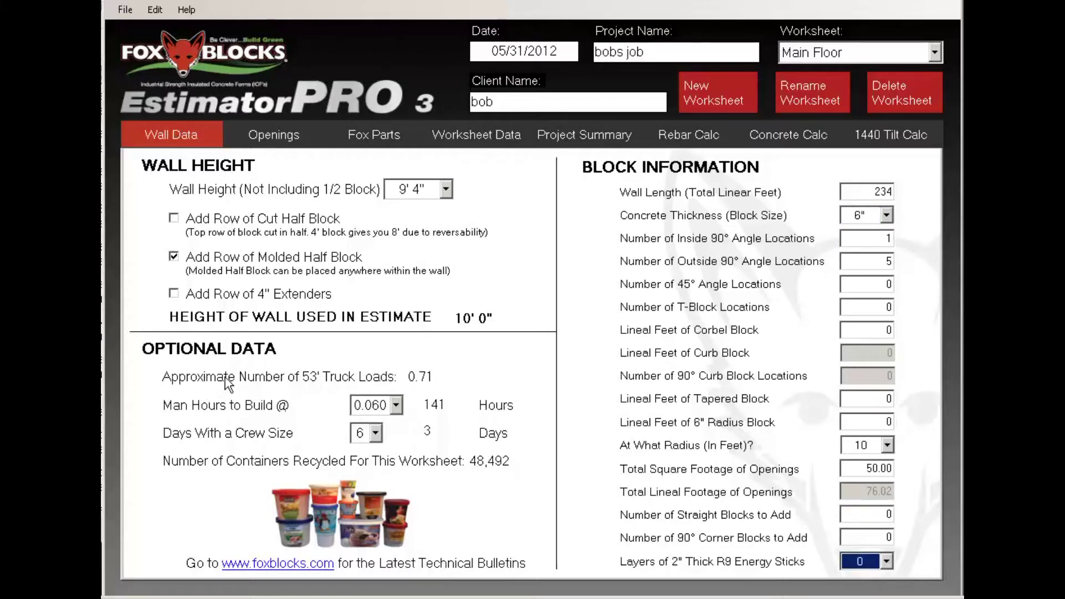
# Set the man hours to build rate to 0.070 and the crew size to 5
pyautogui.click(395, 405)
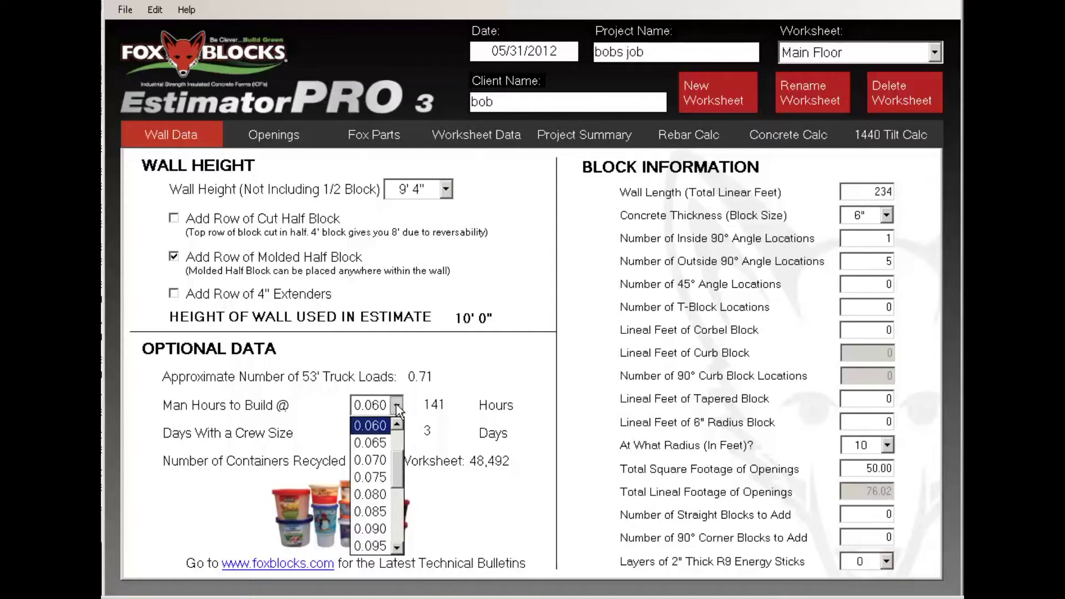
pyautogui.click(385, 460)
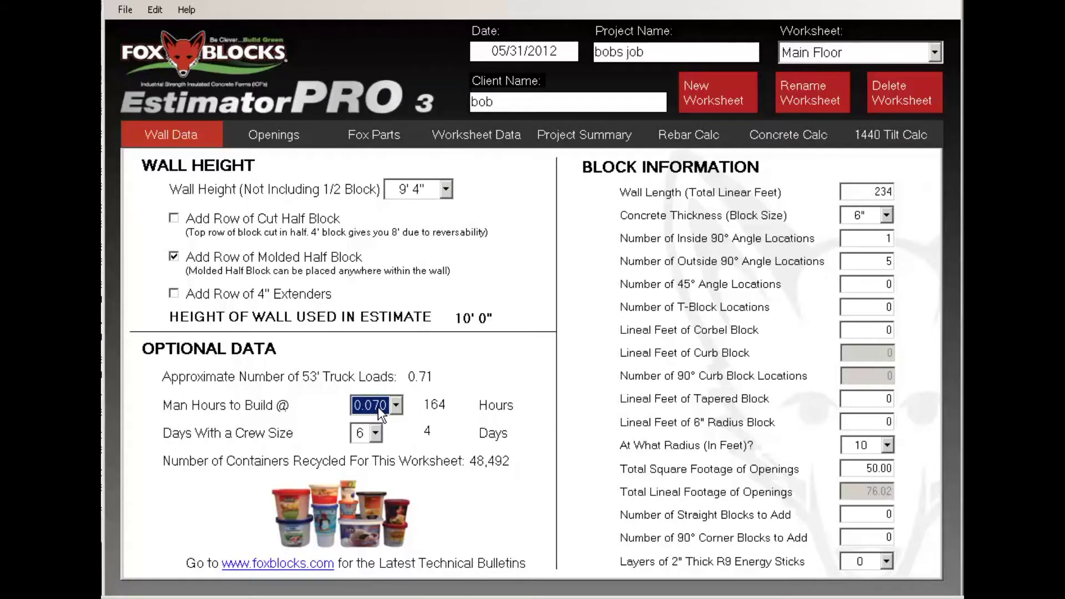
pyautogui.click(375, 434)
pyautogui.click(359, 455)
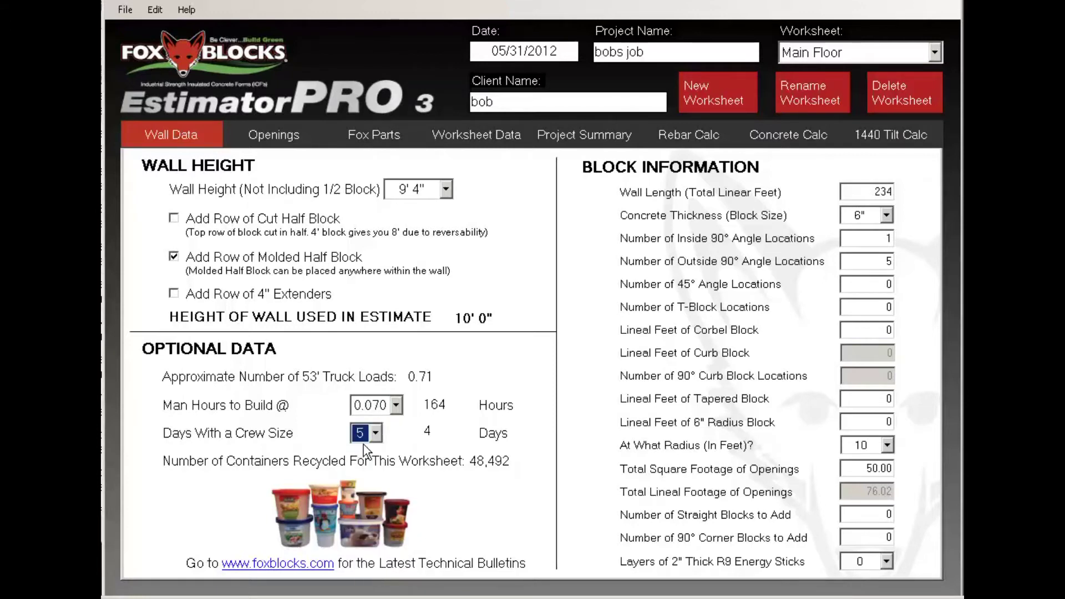
pyautogui.click(376, 432)
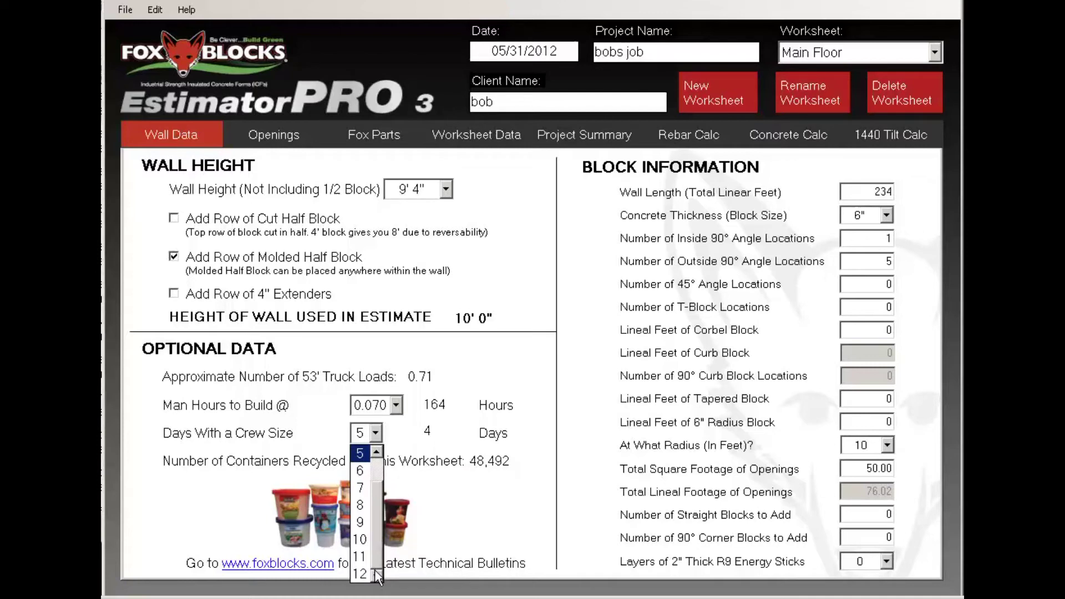
pyautogui.click(360, 454)
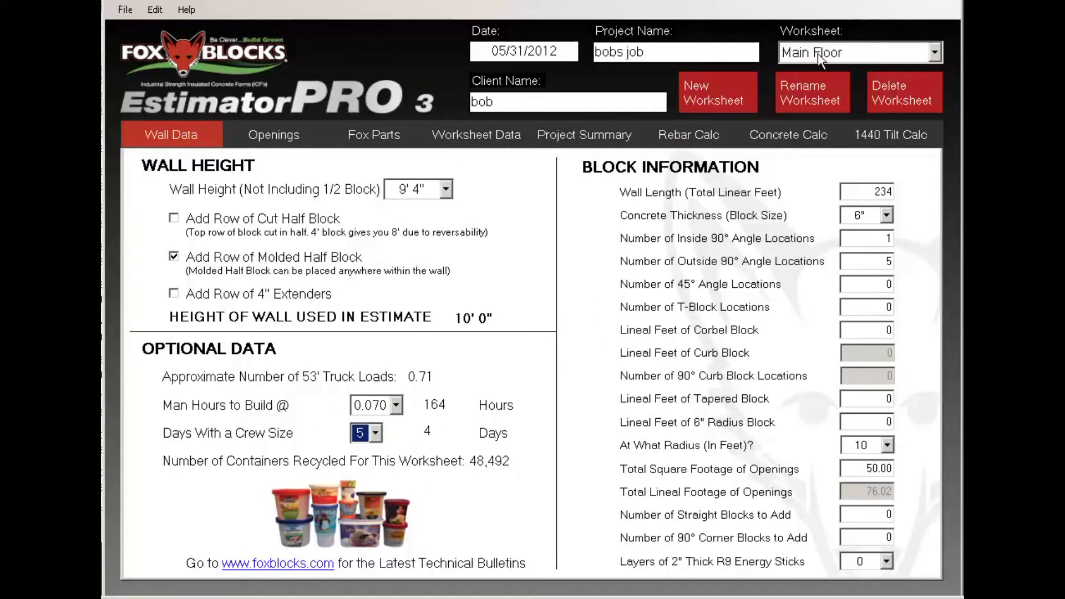
# Review the Main Floor's required Fox Blocks parts and worksheet data, the project summary and the list of worksheets
pyautogui.click(391, 131)
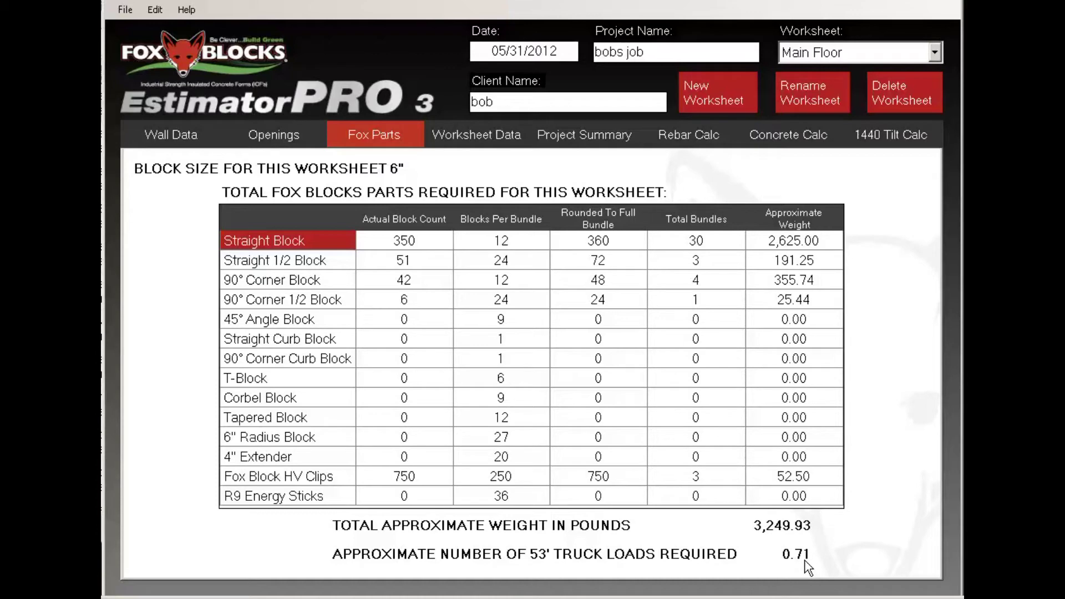
pyautogui.click(498, 134)
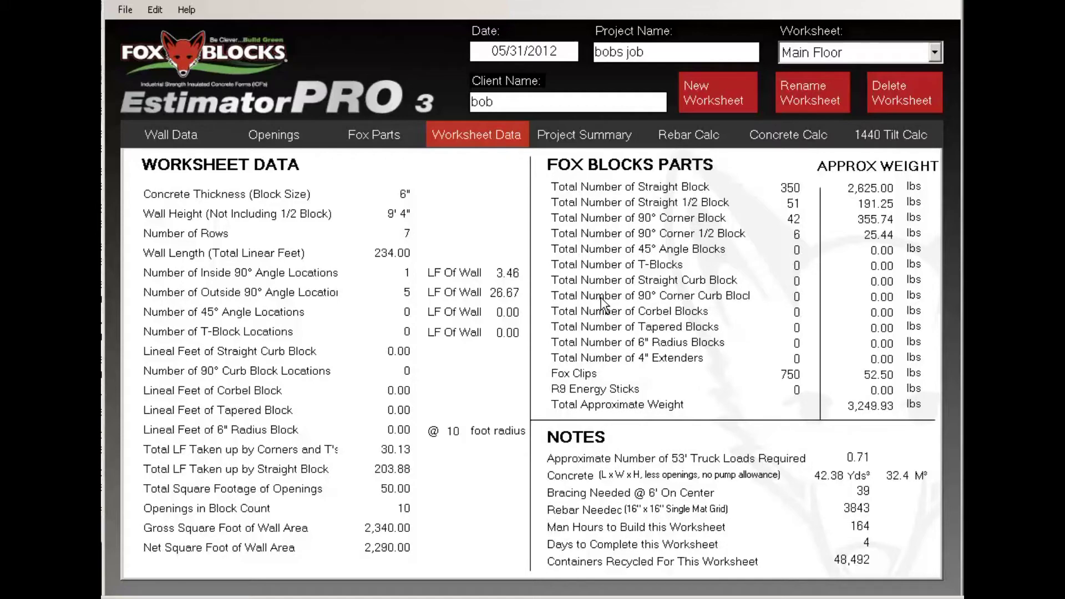
pyautogui.click(601, 136)
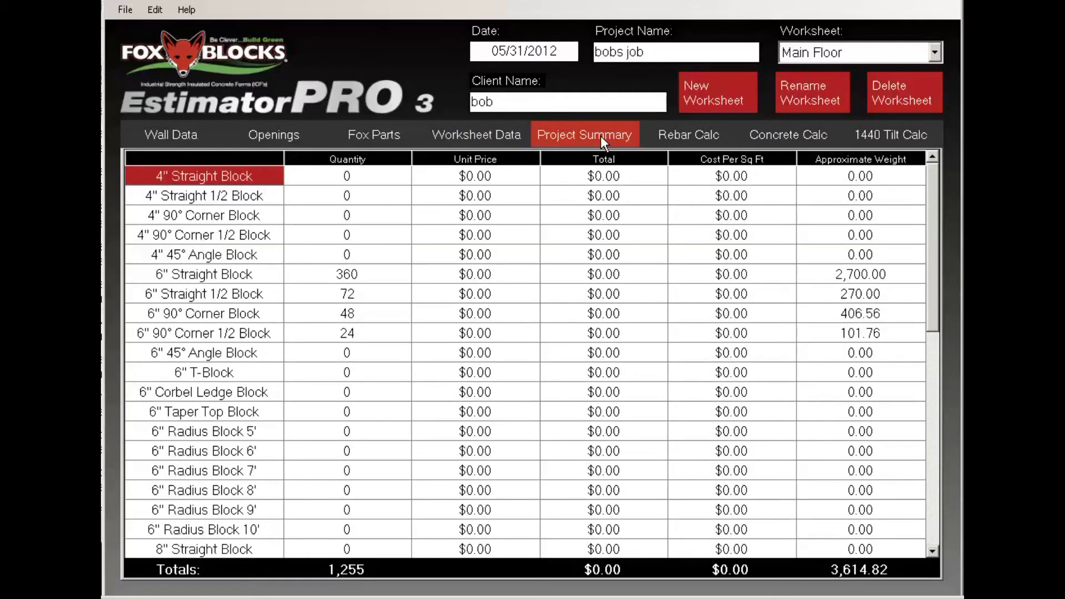
pyautogui.click(936, 52)
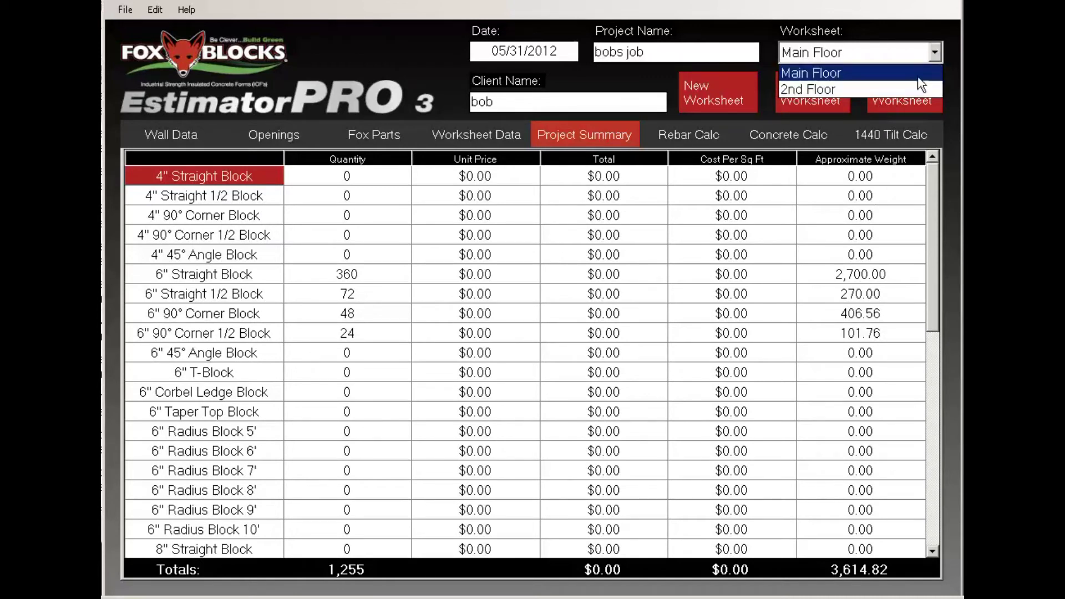
pyautogui.click(935, 53)
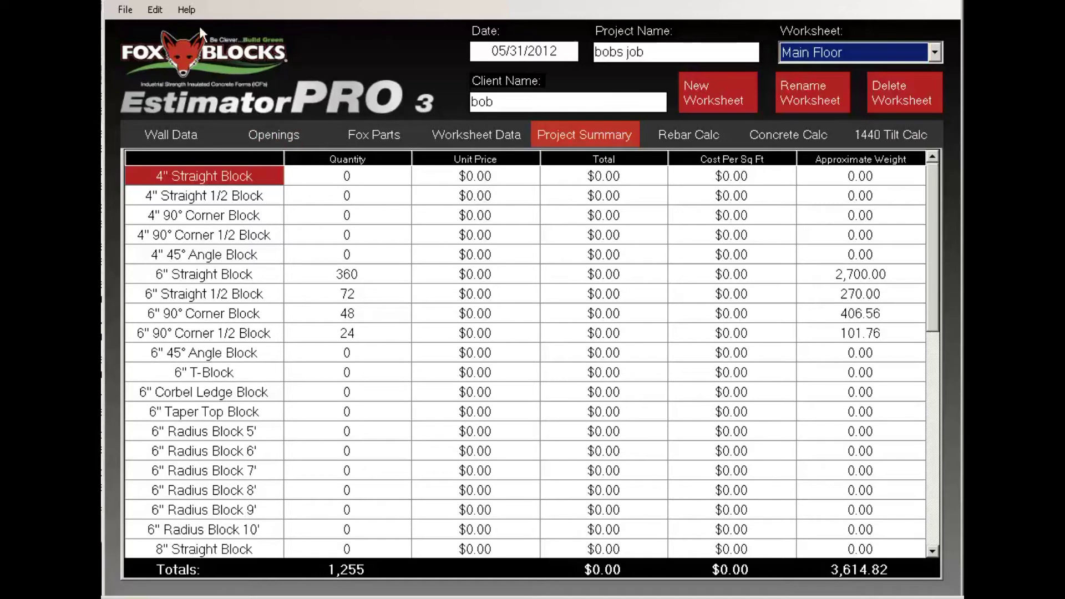
pyautogui.click(155, 10)
pyautogui.click(181, 28)
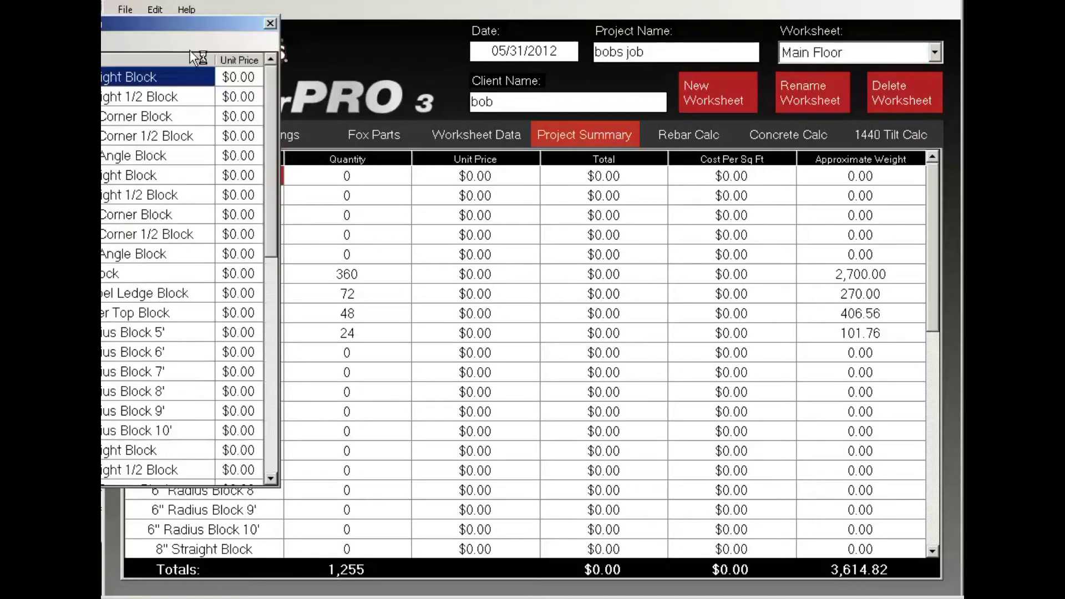
pyautogui.moveTo(199, 33); pyautogui.dragTo(294, 49)
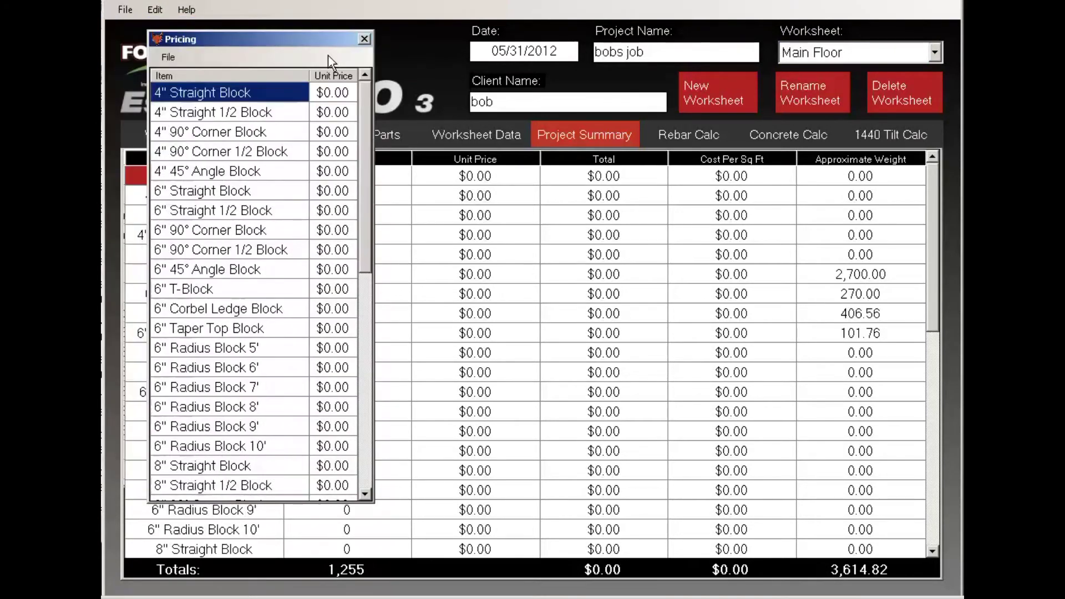
pyautogui.click(365, 39)
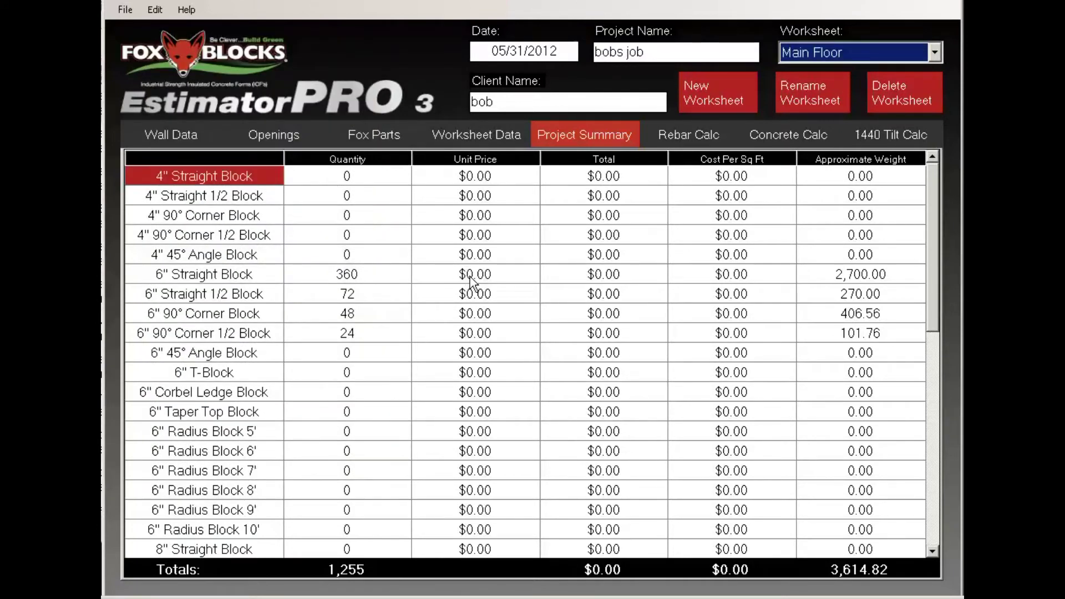
# Open the pricing list from the 6" Straight Block's unit price in the project summary and set that price to $20.00
pyautogui.click(470, 275)
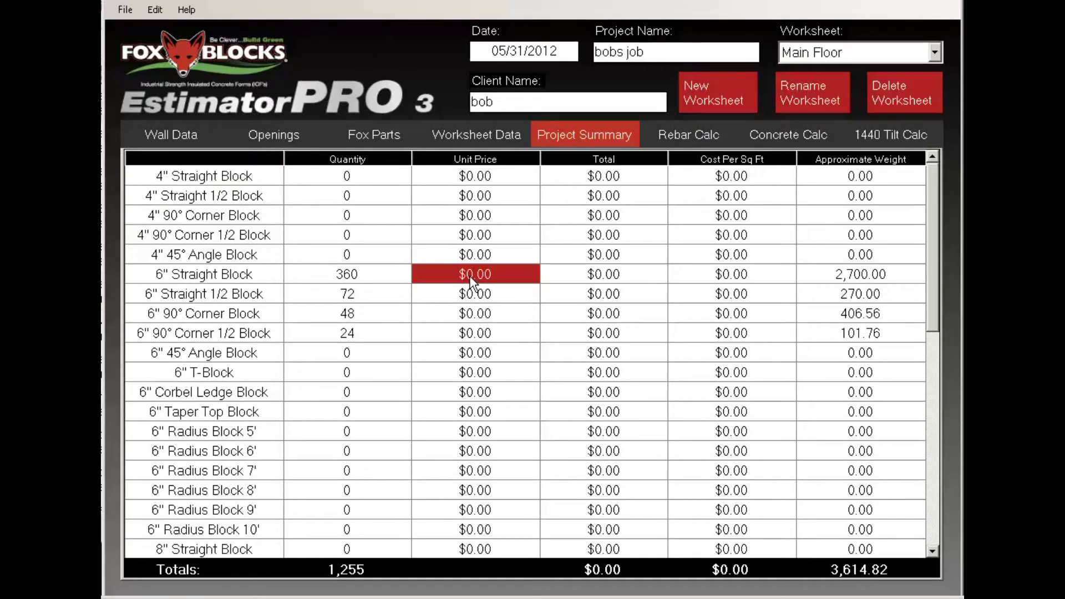
pyautogui.moveTo(221, 32)
pyautogui.mouseDown()
pyautogui.moveTo(301, 33)
pyautogui.moveTo(215, 44)
pyautogui.mouseUp()
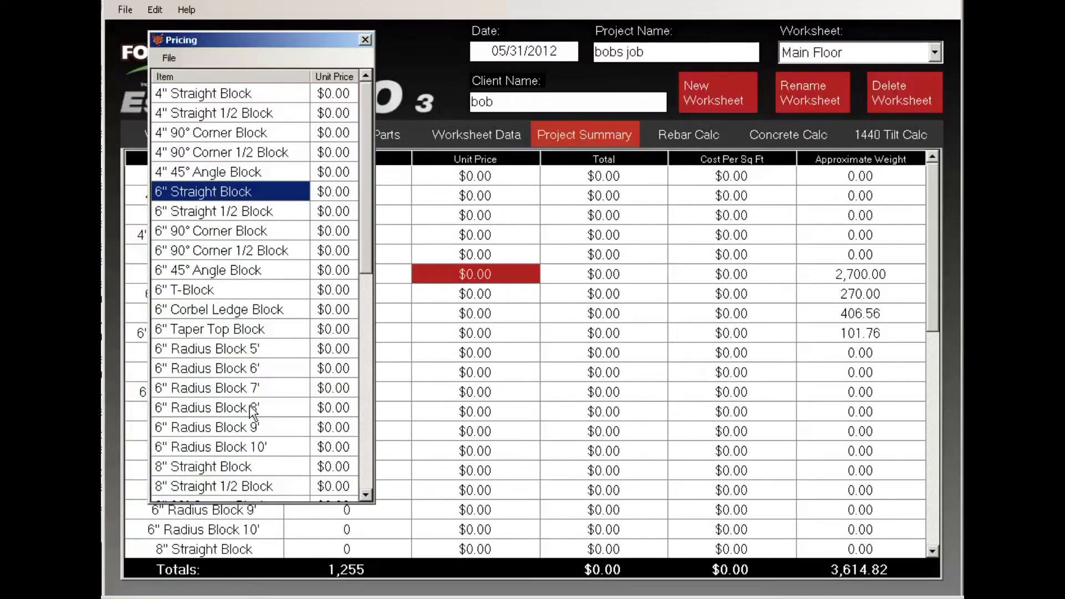
pyautogui.click(338, 194)
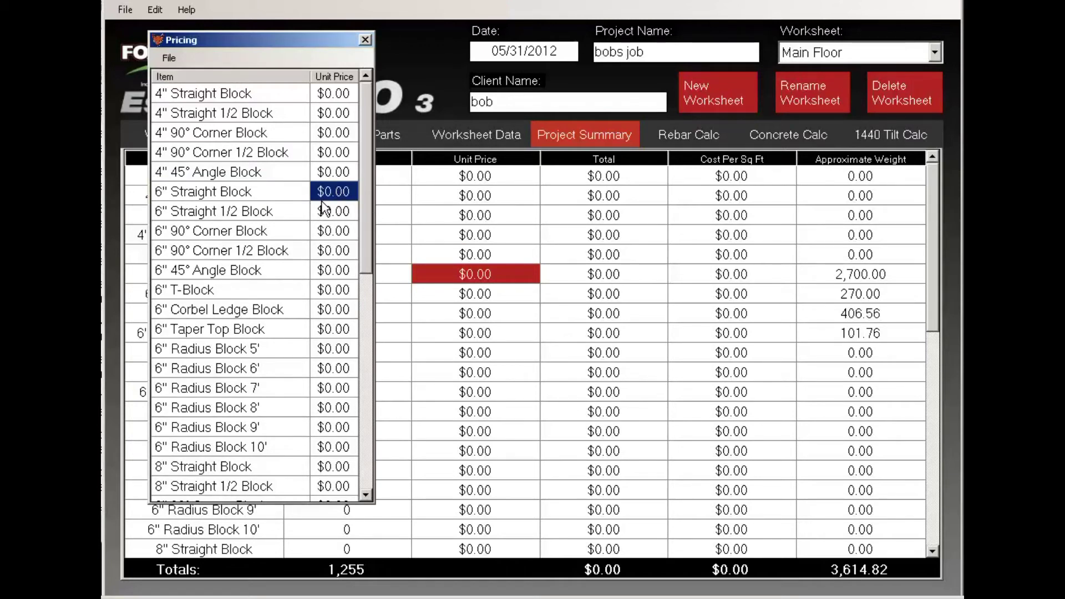
pyautogui.write('20')
pyautogui.press('Return')
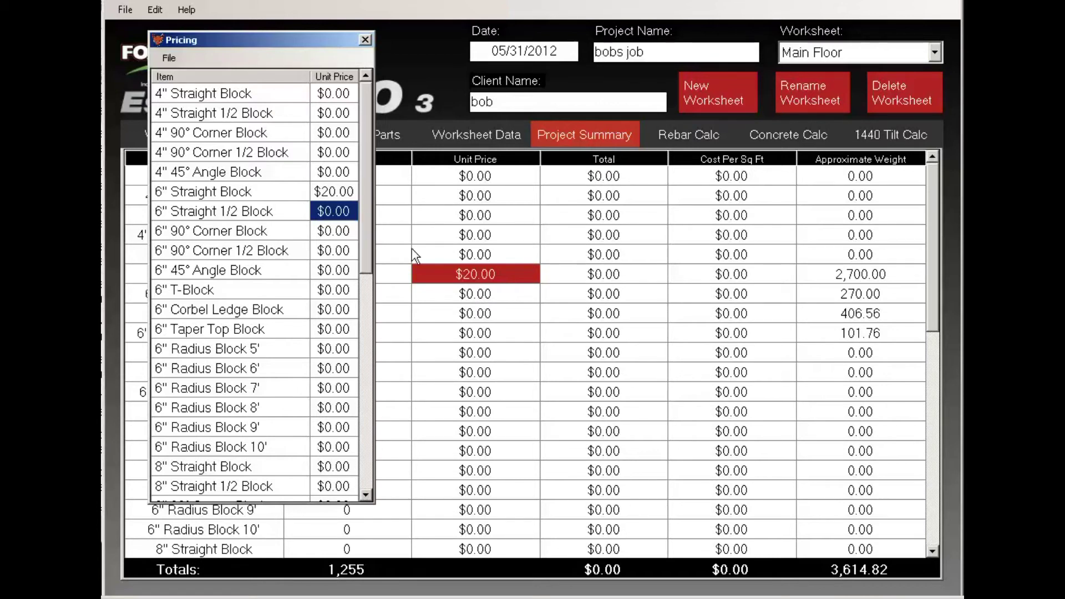
# Save the pricing information under the file name 234 in the Quotes folder and close the pricing list
pyautogui.click(169, 57)
pyautogui.click(169, 96)
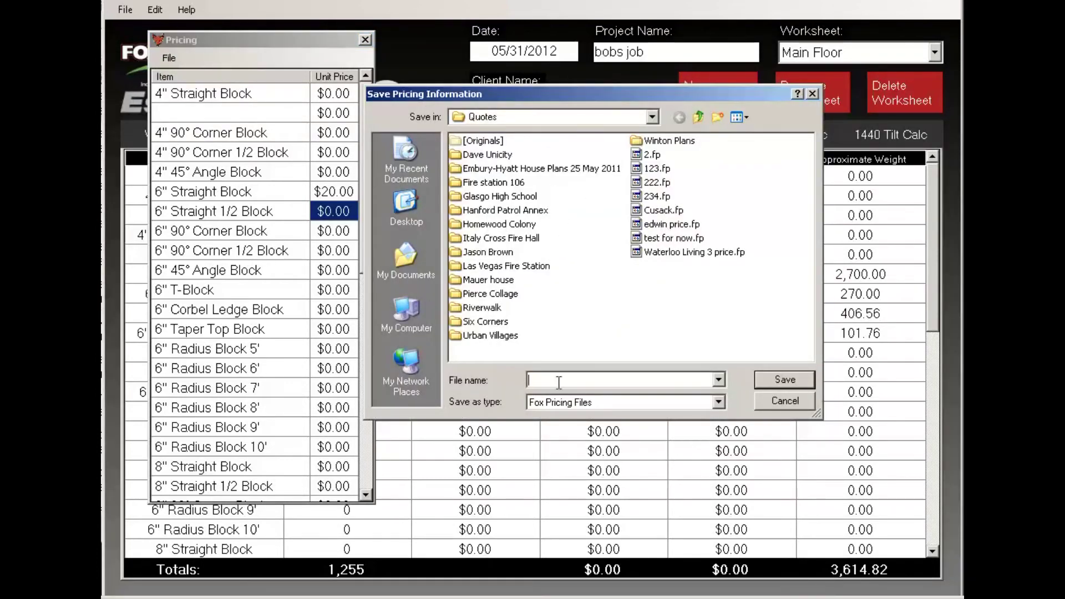
pyautogui.write('234')
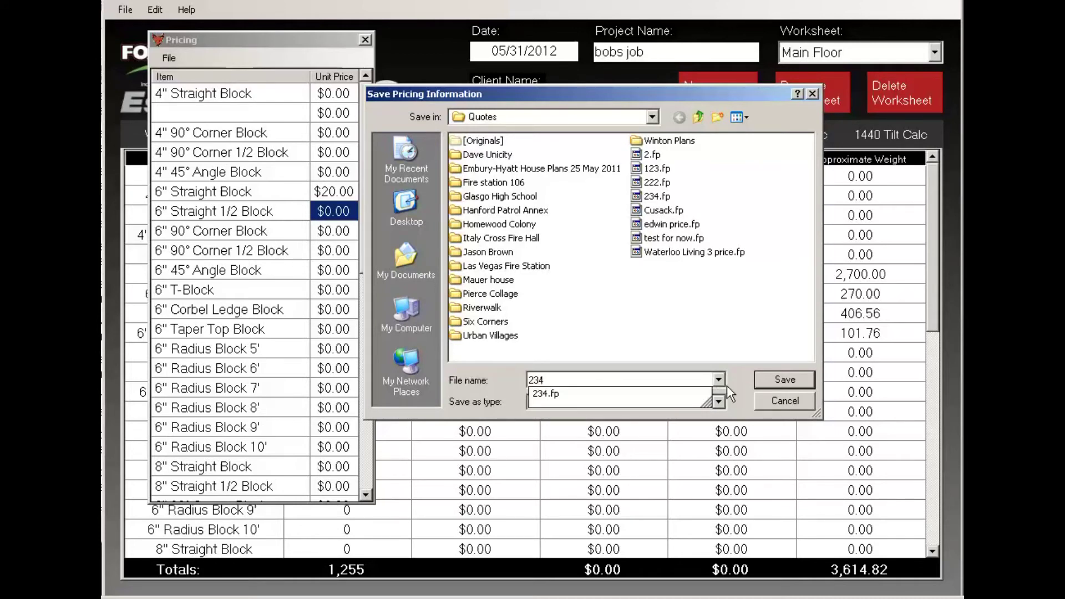
pyautogui.click(798, 377)
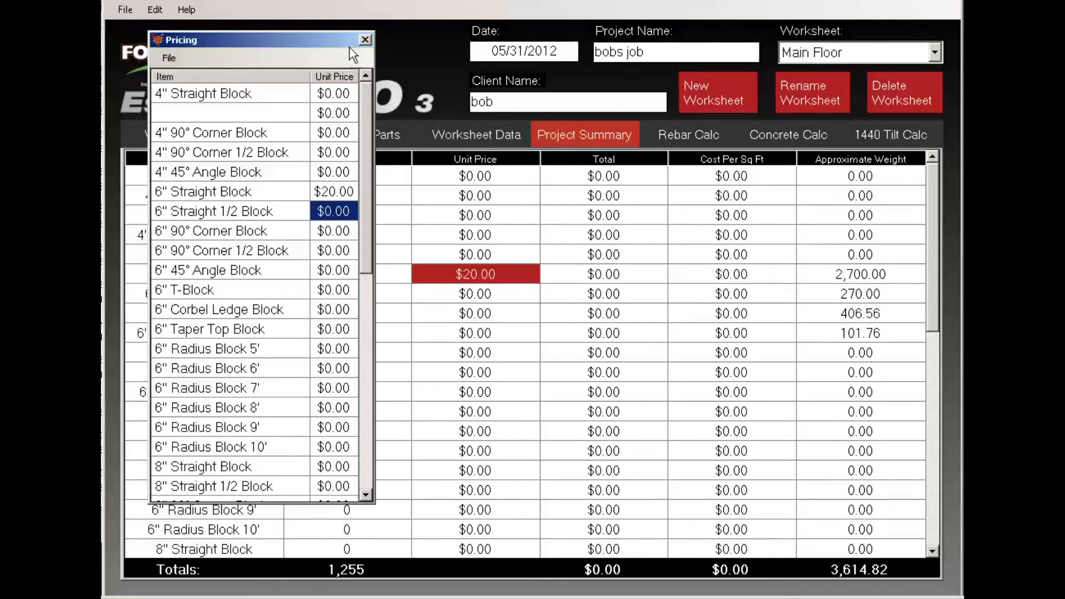
pyautogui.click(365, 39)
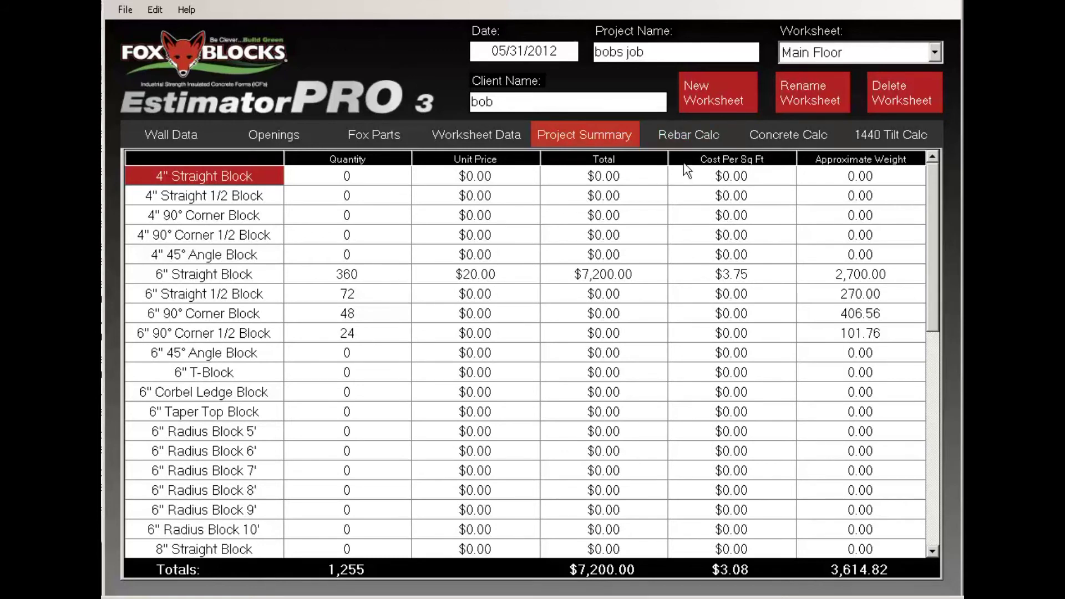
# Set the wall length to 234 in the rebar calculator and choose imperial units
pyautogui.click(686, 135)
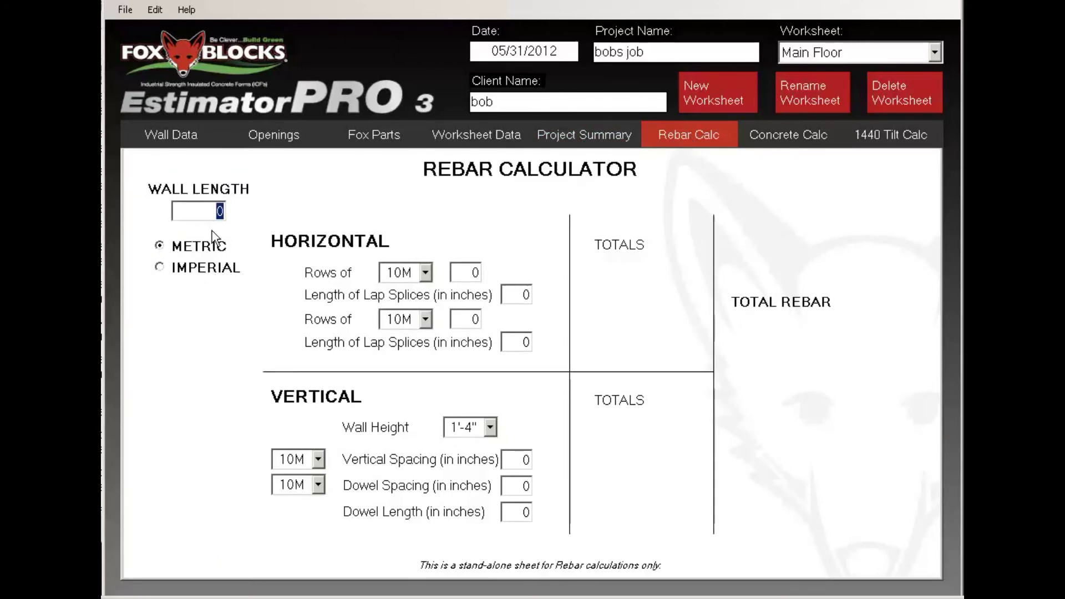
pyautogui.write('234')
pyautogui.click(160, 267)
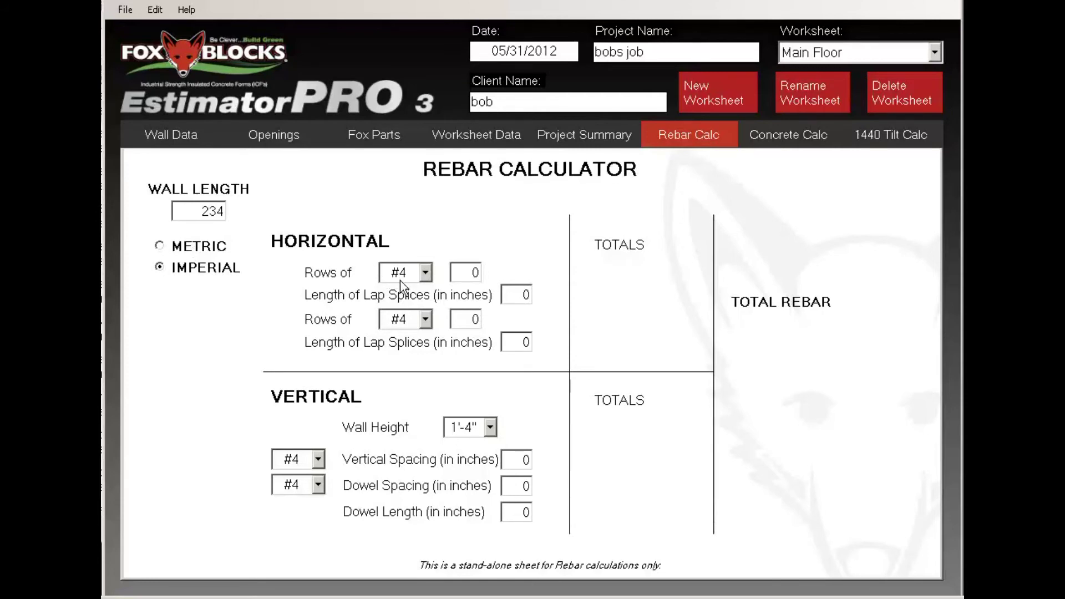
# Compare the metric and imperial bar sizes offered for the first set of horizontal rebar rows, ending on imperial
pyautogui.click(205, 246)
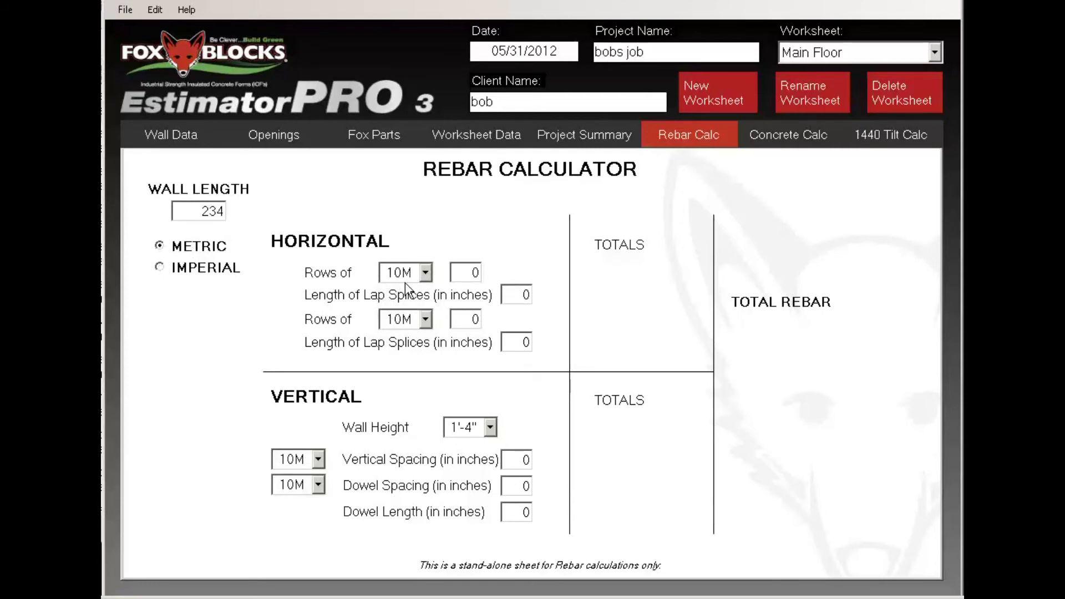
pyautogui.click(183, 274)
pyautogui.click(424, 274)
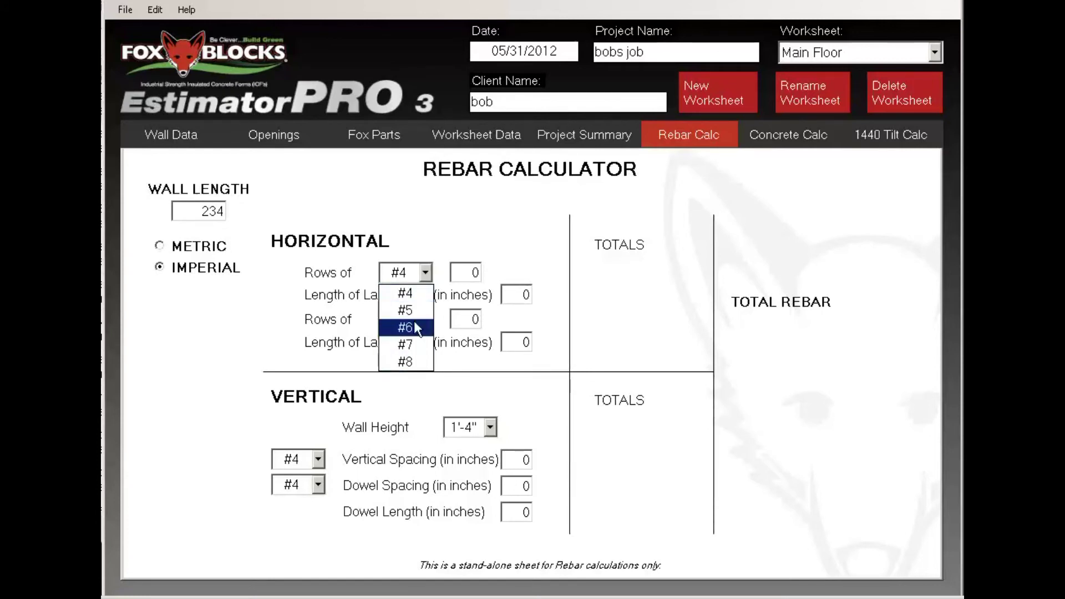
pyautogui.click(428, 278)
pyautogui.click(207, 246)
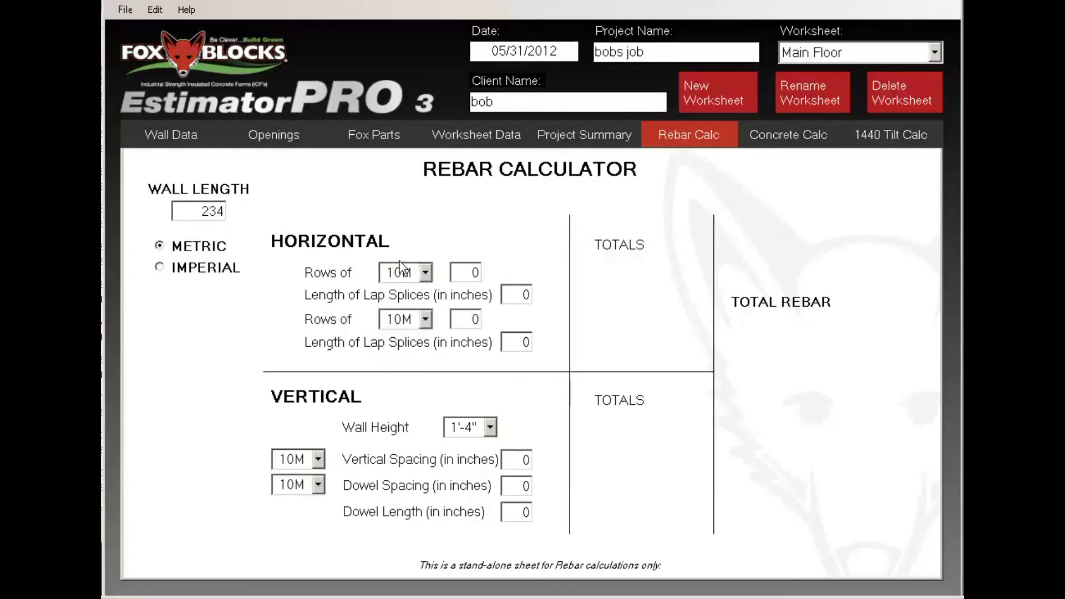
pyautogui.click(426, 272)
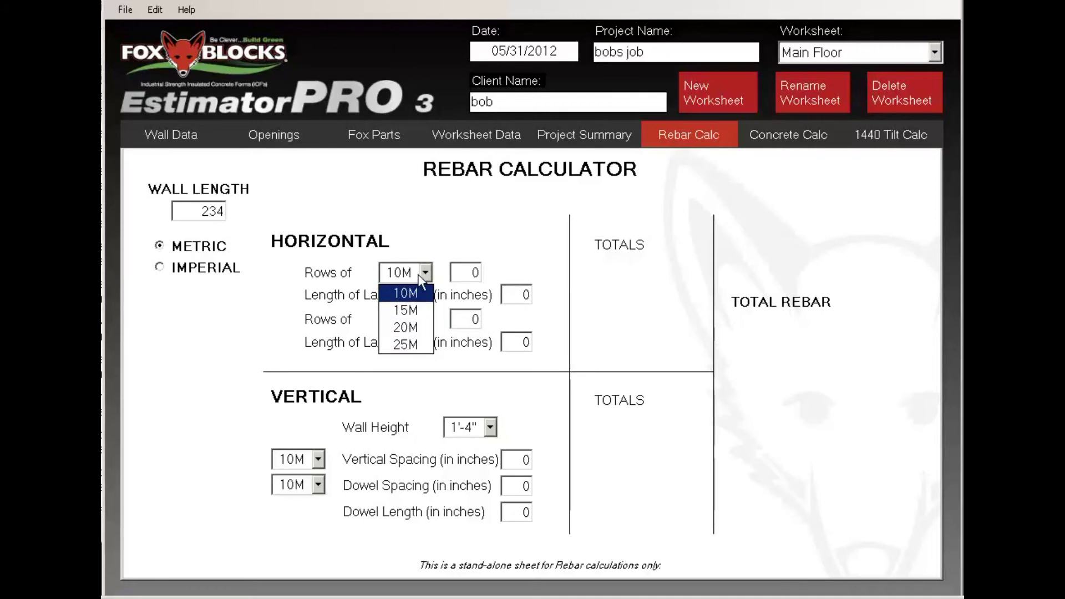
pyautogui.click(424, 274)
pyautogui.click(160, 267)
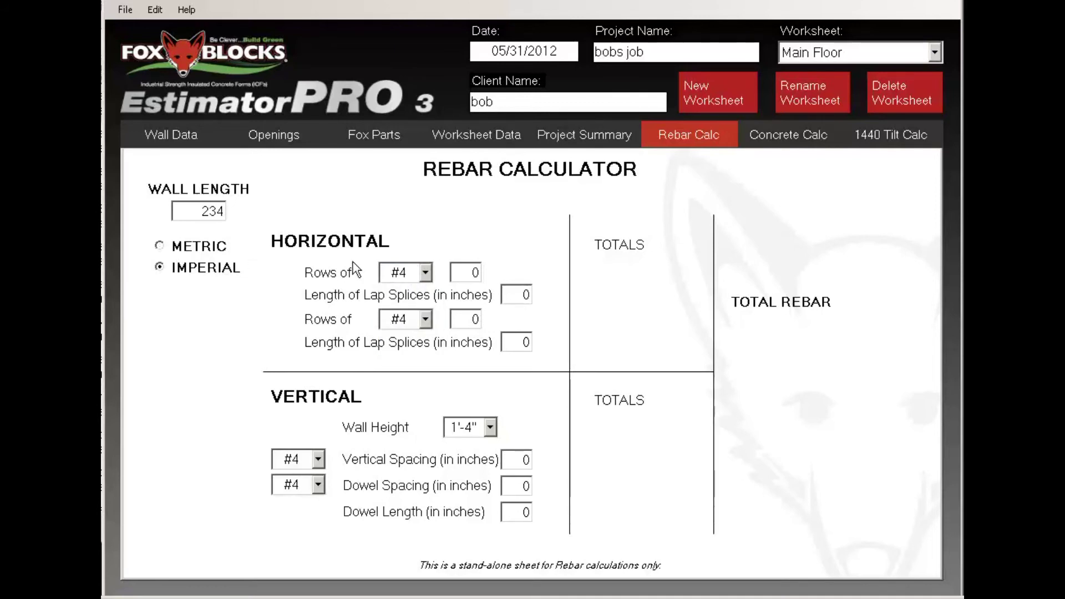
# Enter 8 horizontal rows of #4 rebar with 20-inch lap splices
pyautogui.doubleClick(475, 272)
pyautogui.write('8')
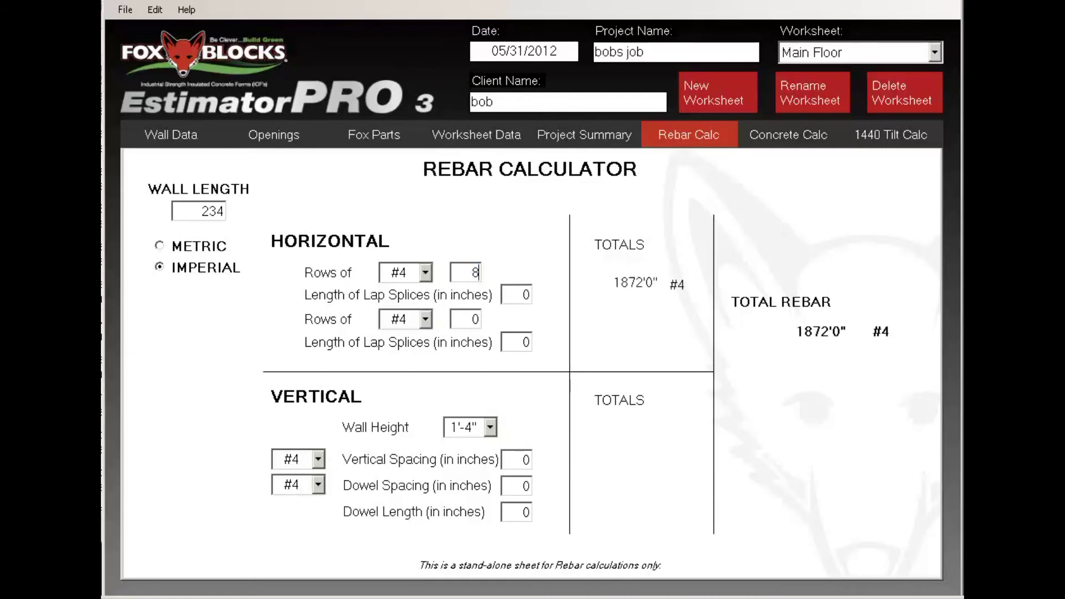
pyautogui.doubleClick(524, 294)
pyautogui.write('20')
# Add 1 horizontal row of #5 rebar with 24-inch lap splices as the second set of rows
pyautogui.click(426, 321)
pyautogui.click(419, 352)
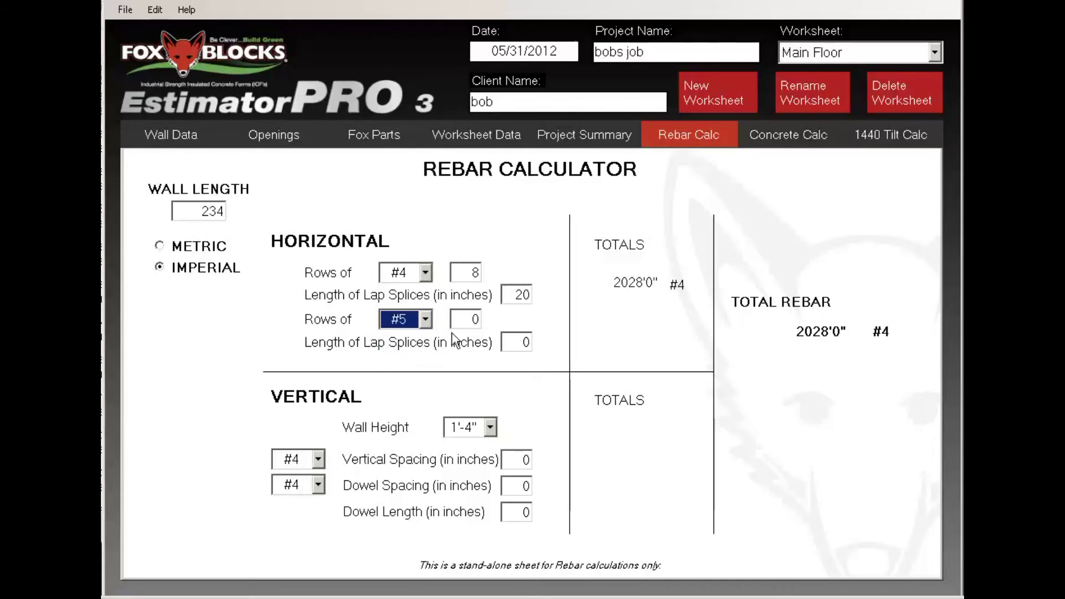
pyautogui.click(466, 319)
pyautogui.write('1')
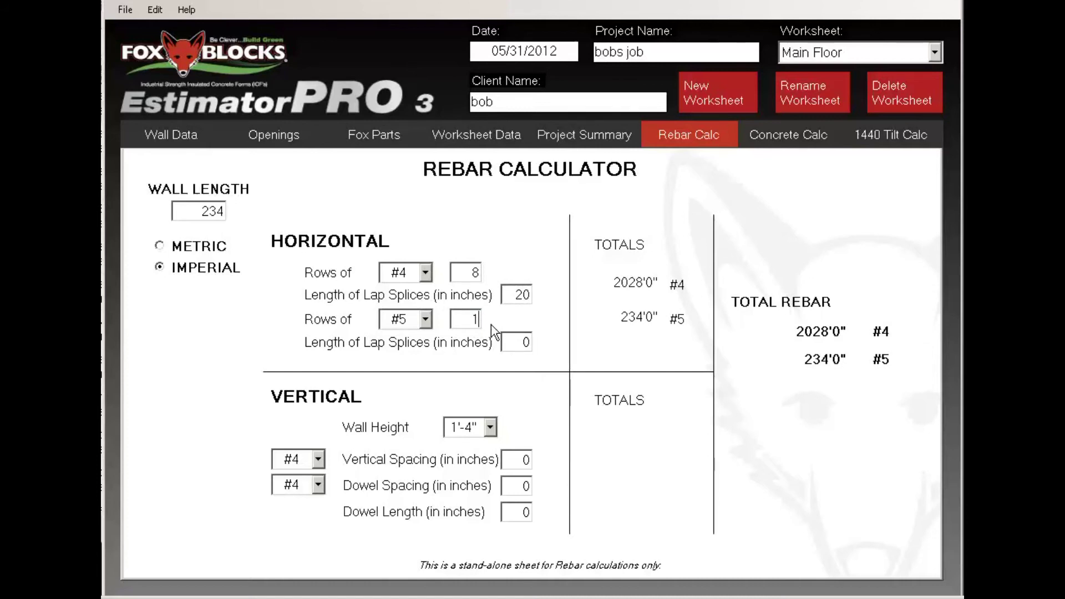
pyautogui.click(518, 340)
pyautogui.write('24')
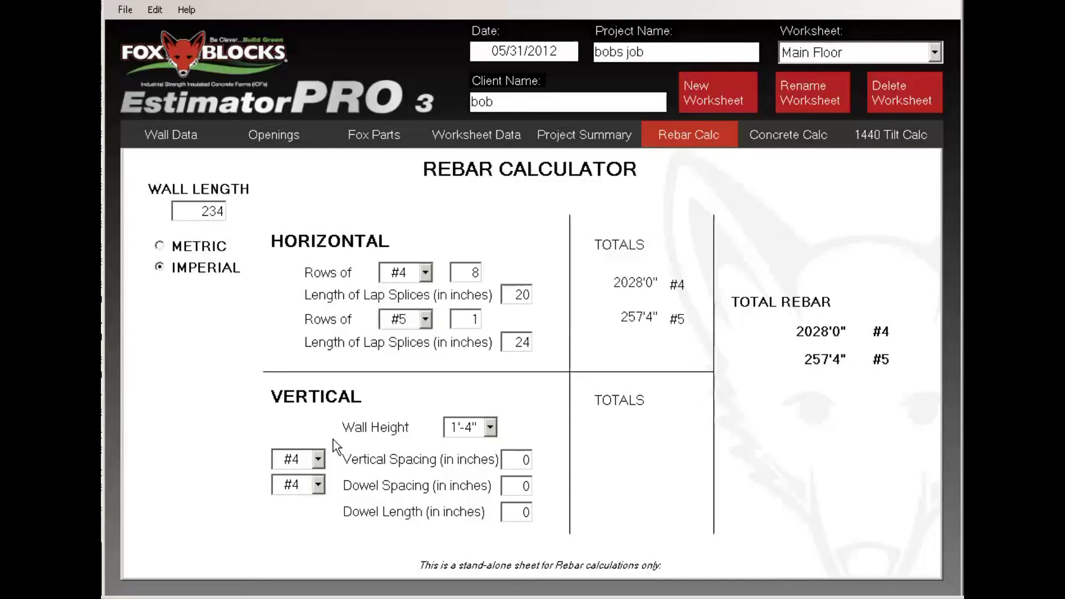
# Set the #4 vertical rebar spacing to 24 inches and the wall height to 10'-0"
pyautogui.click(523, 460)
pyautogui.write('24')
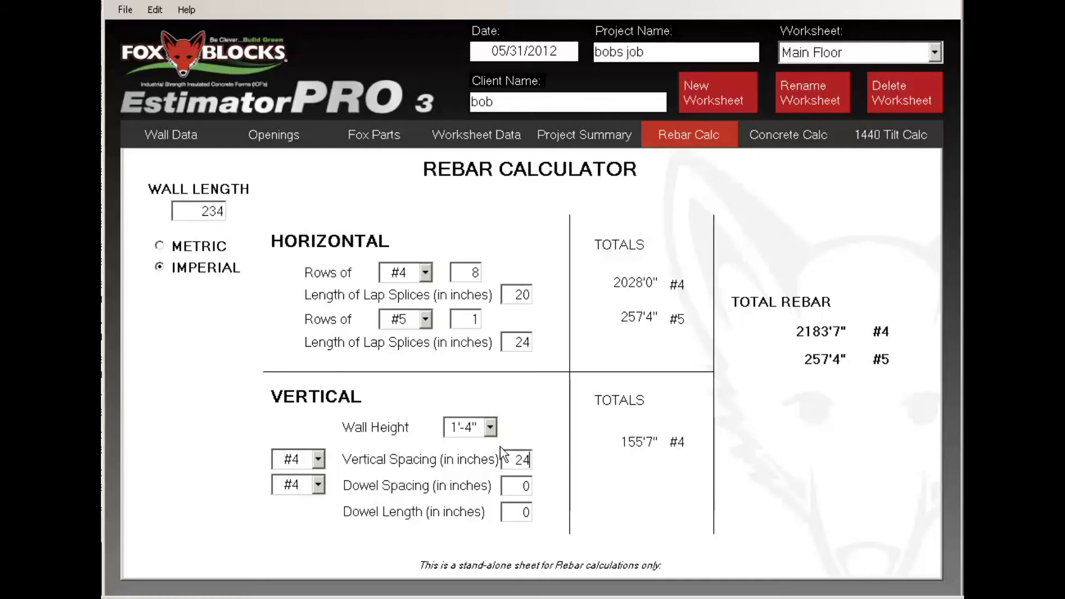
pyautogui.click(490, 428)
pyautogui.scroll(-4, 495, 460)
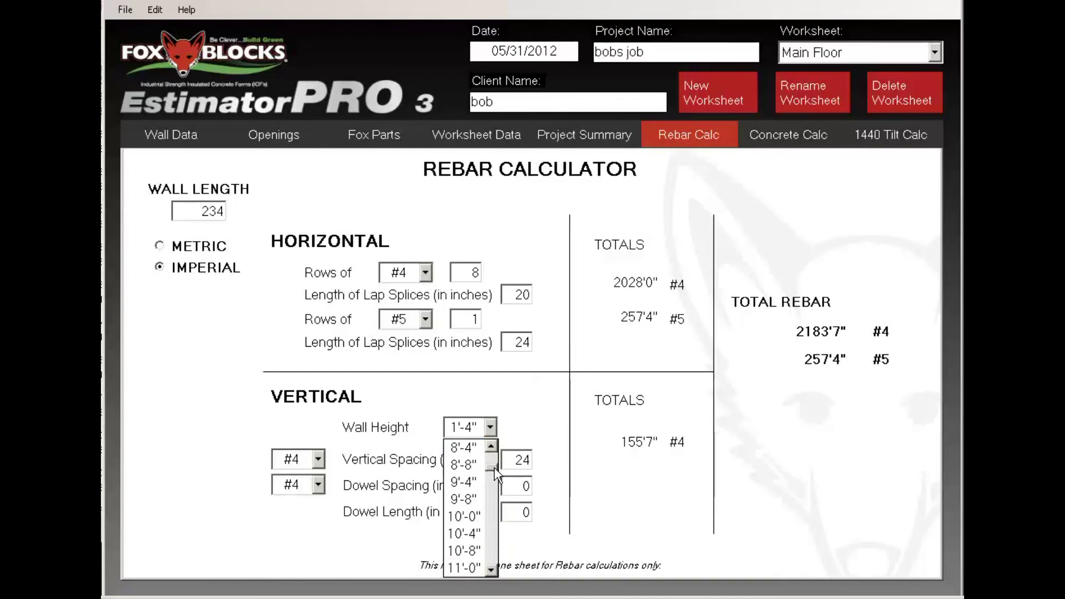
pyautogui.click(463, 516)
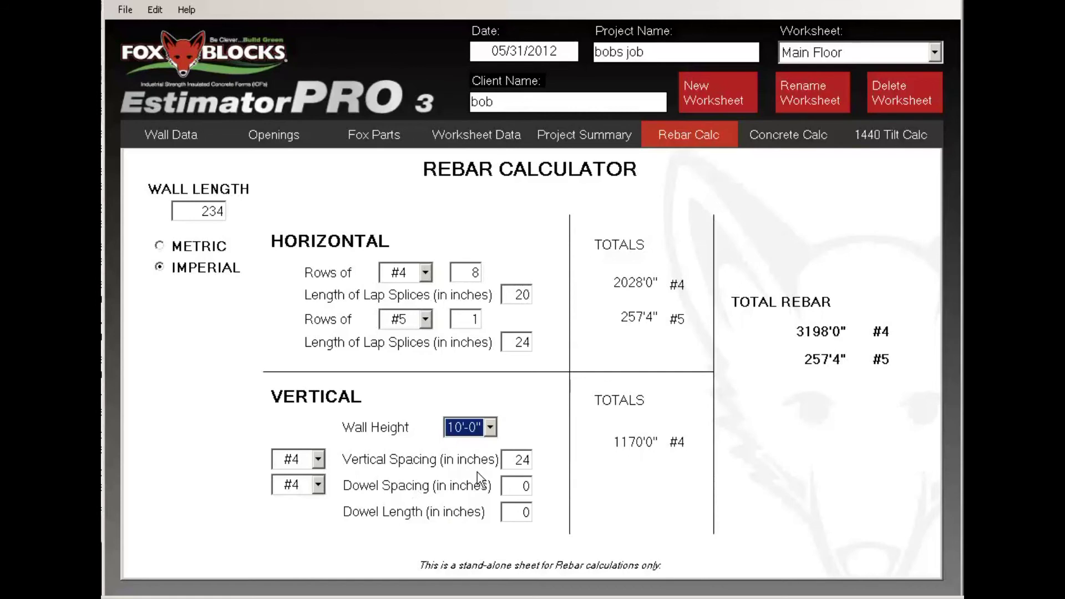
# Set the #4 dowel spacing to 24 inches and the dowel length to 40 inches
pyautogui.moveTo(512, 487); pyautogui.dragTo(556, 495)
pyautogui.write('24')
pyautogui.moveTo(520, 511); pyautogui.dragTo(560, 515)
pyautogui.write('40')
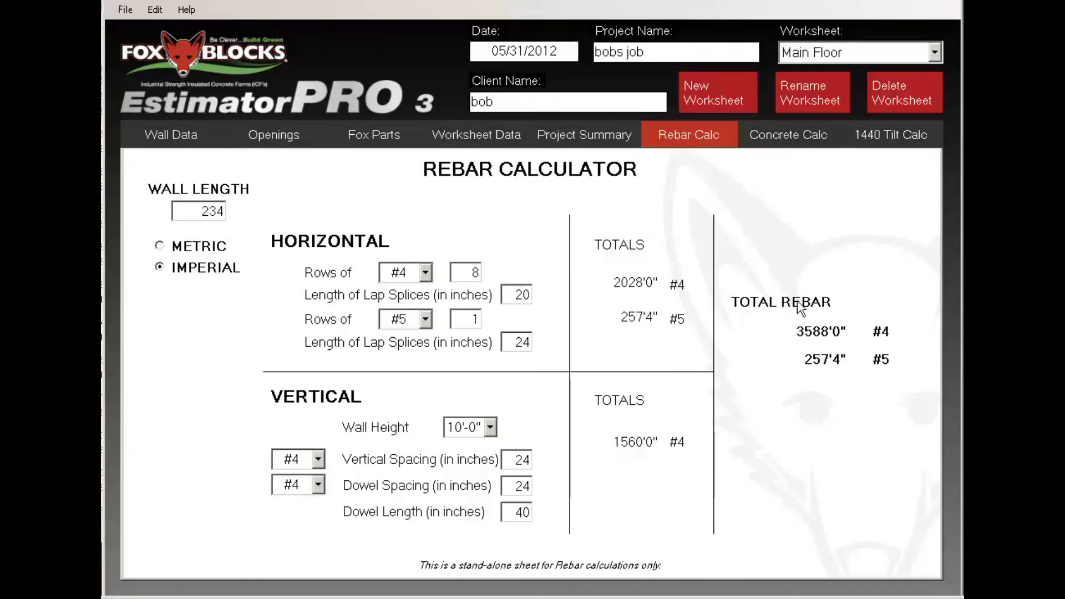
# Calculate the footing concrete in imperial units with a width of 24 inches, depth of 8 inches and length of 234 feet
pyautogui.click(787, 134)
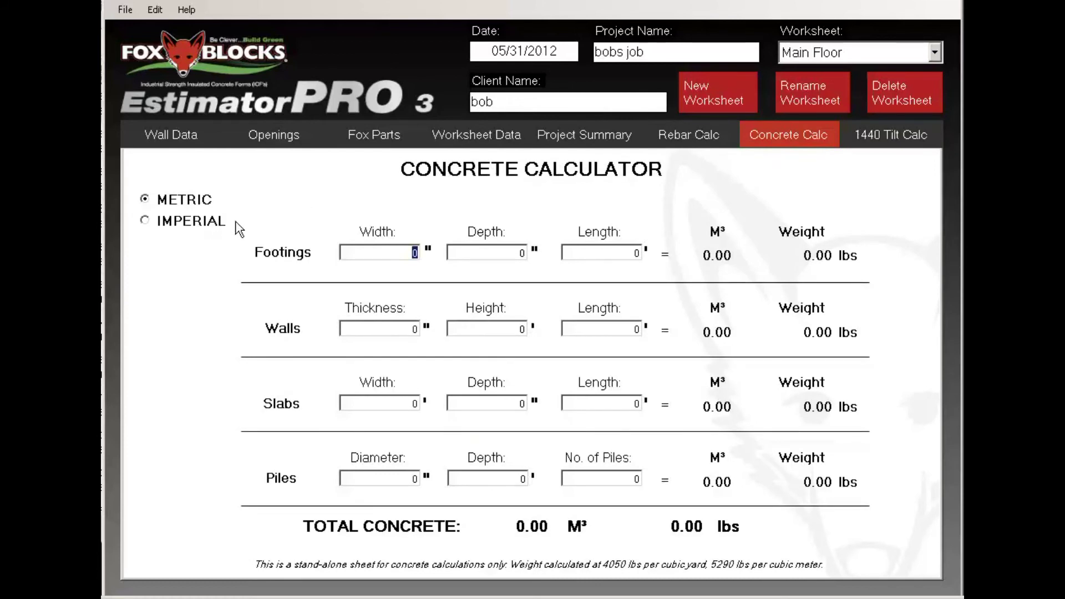
pyautogui.click(195, 222)
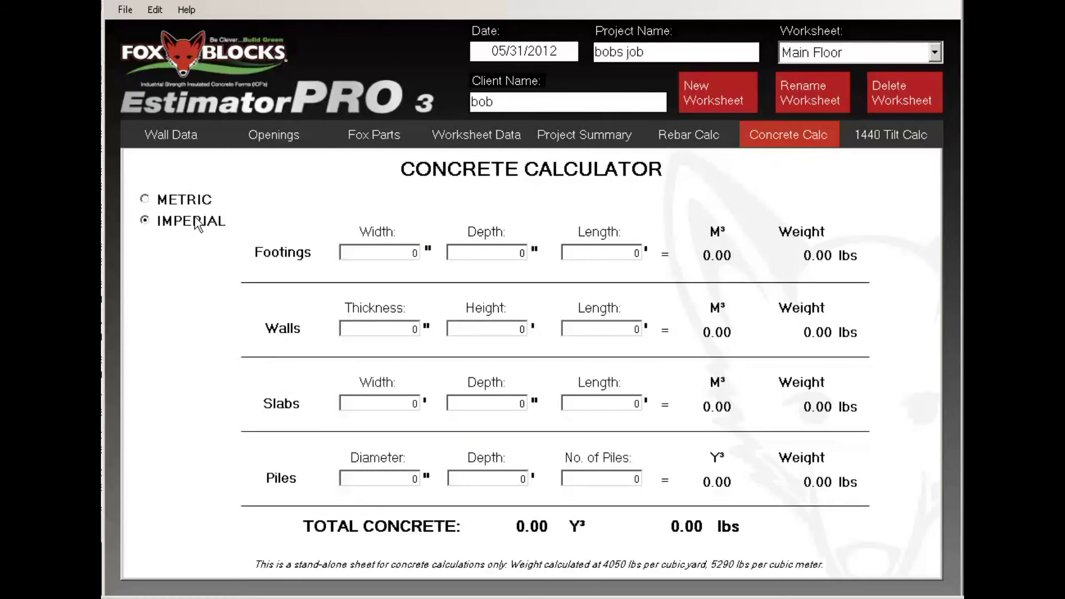
pyautogui.click(418, 254)
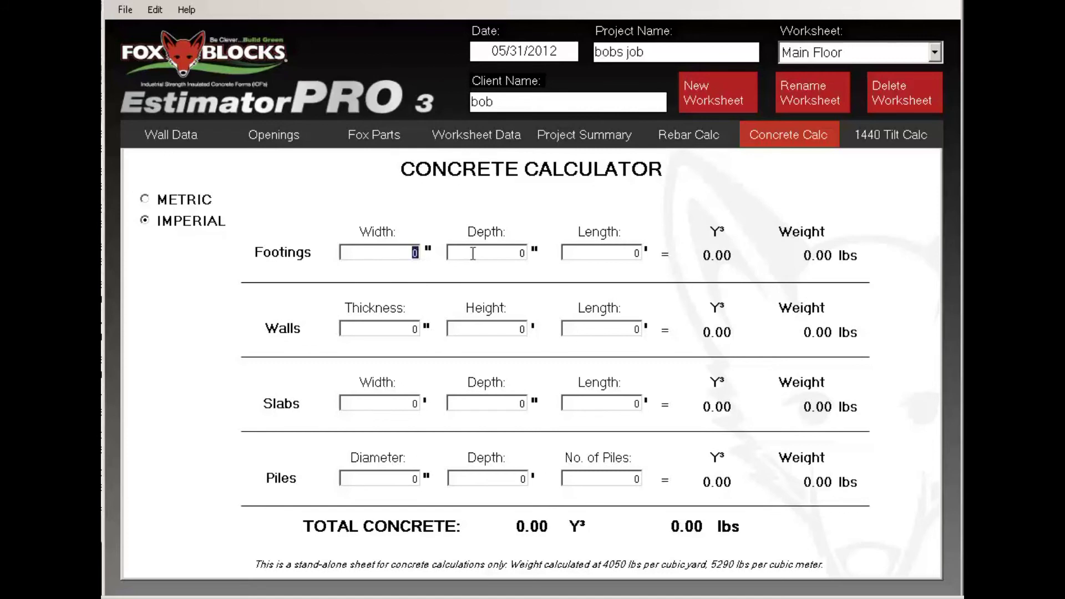
pyautogui.click(509, 257)
pyautogui.click(621, 255)
pyautogui.write('234')
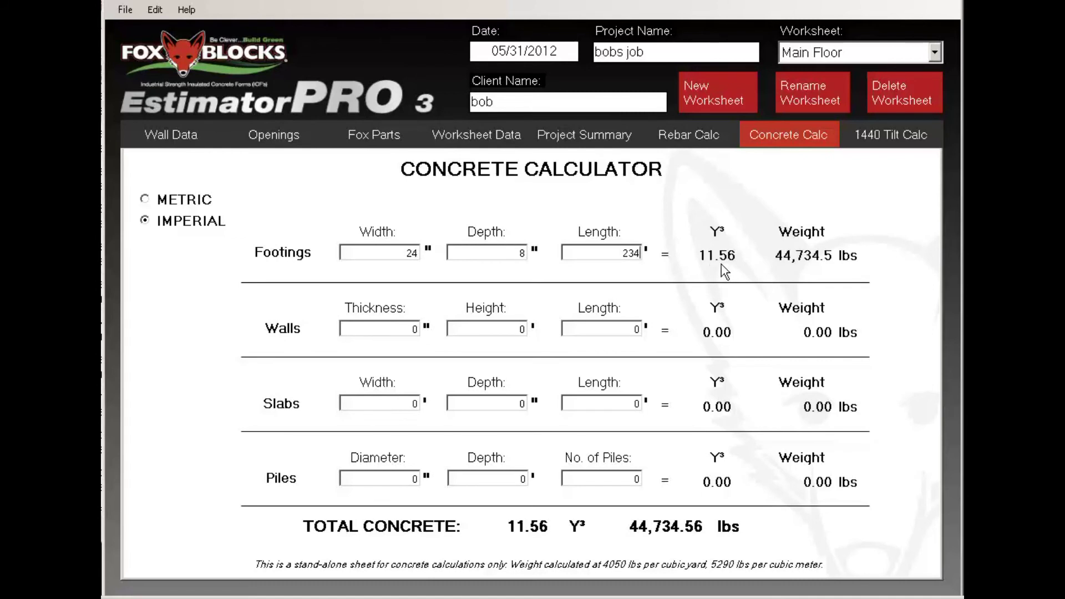
# Enter the concrete walls with a thickness of 6 inches, height of 10 feet and length of 234 feet
pyautogui.click(412, 329)
pyautogui.write('6')
pyautogui.click(505, 330)
pyautogui.write('1')
pyautogui.click(632, 329)
pyautogui.write('234')
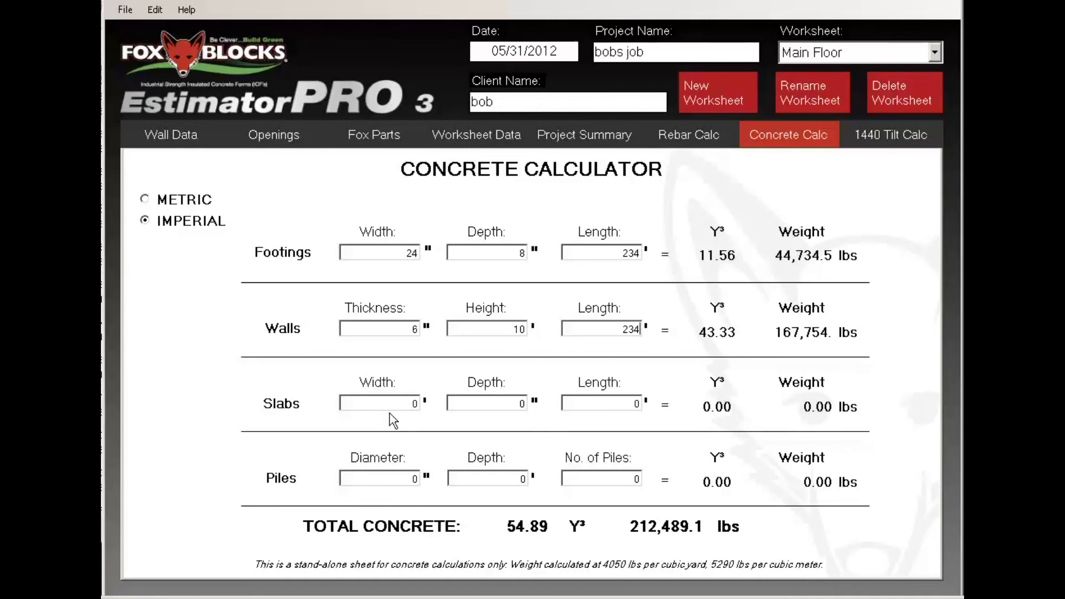
# Examine the Fox 1440 Tilt calculator's inputs and parts table, and return to the Main Floor wall data
pyautogui.click(860, 135)
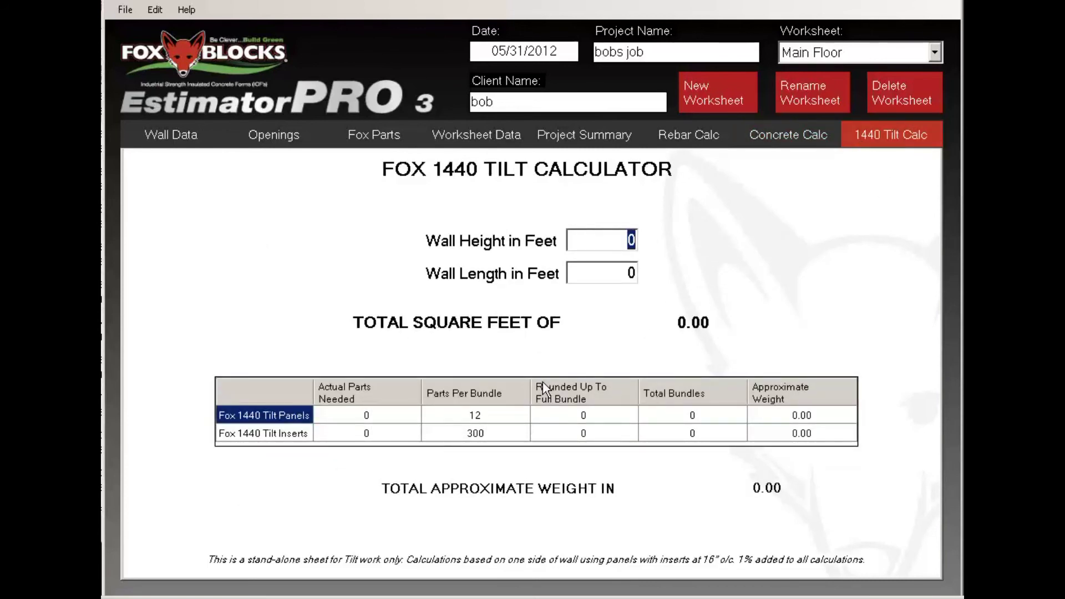
pyautogui.click(194, 146)
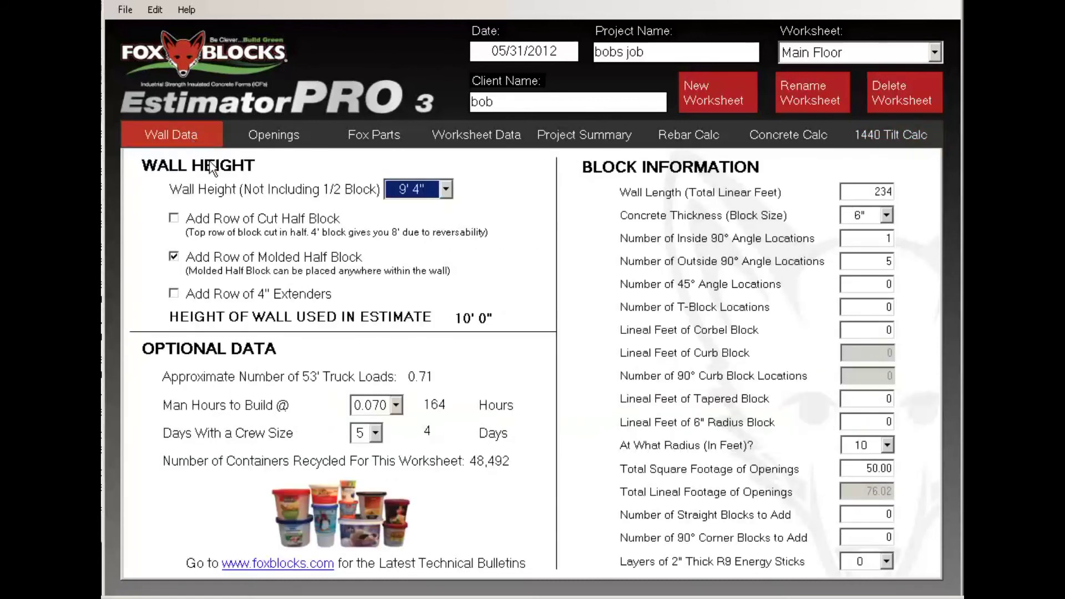
# Bring up the Save As options for the project file and dismiss them without saving
pyautogui.click(123, 10)
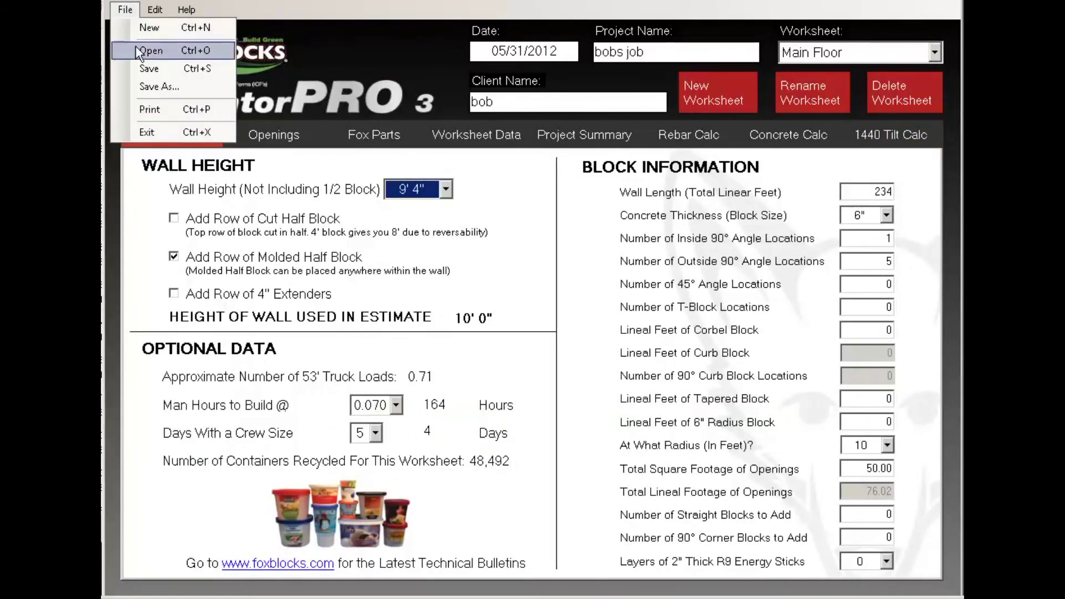
pyautogui.click(145, 84)
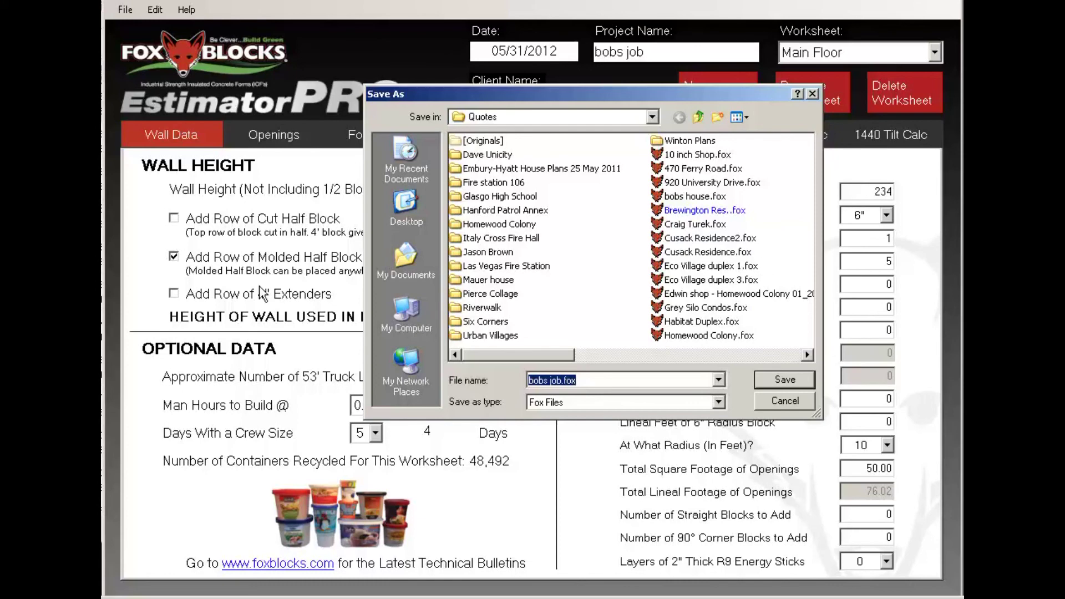
pyautogui.click(767, 401)
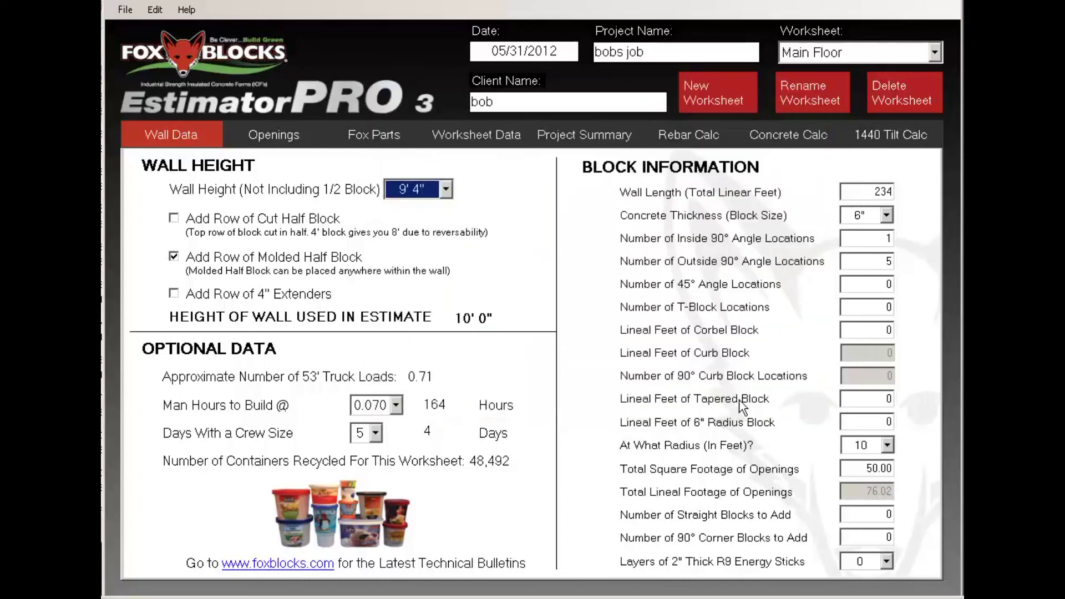
# Prepare to print both worksheets, the project summary, and the rebar and concrete pages to Adobe PDF, and cancel the print
pyautogui.click(123, 10)
pyautogui.click(154, 103)
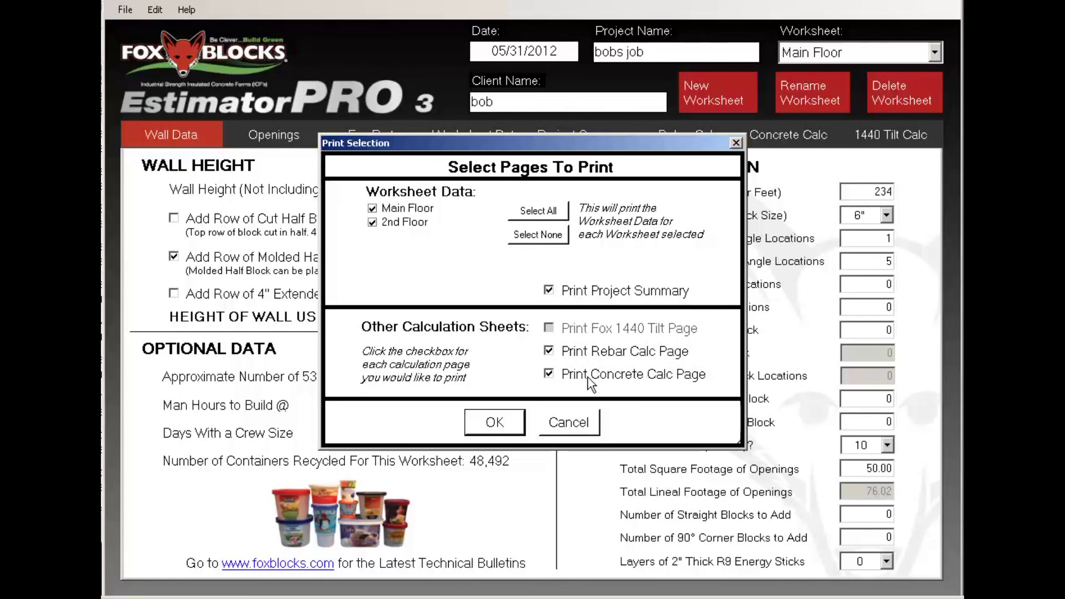
pyautogui.click(501, 427)
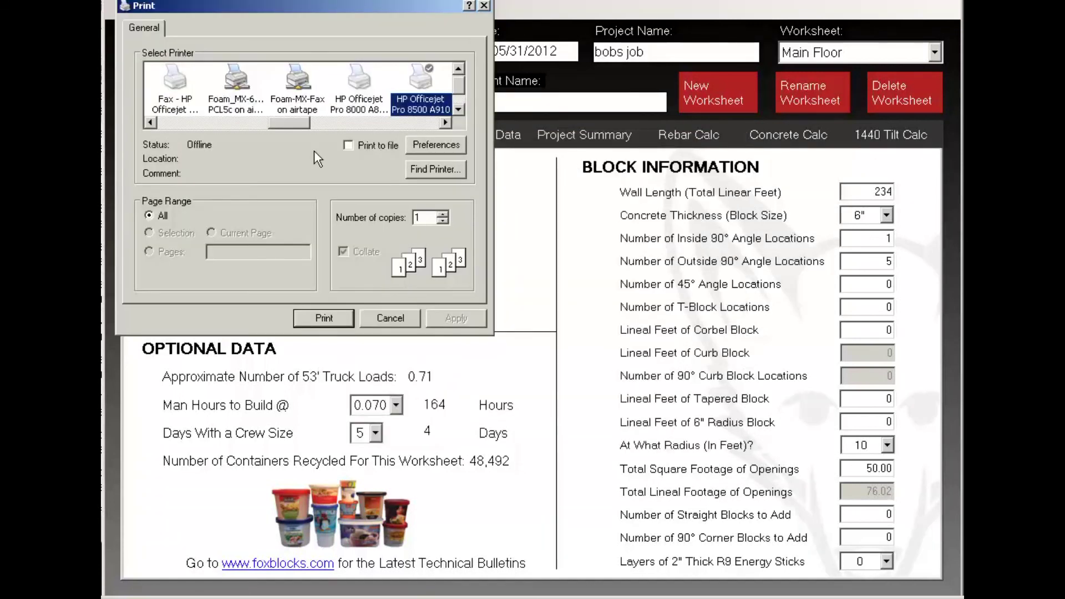
pyautogui.moveTo(295, 127); pyautogui.dragTo(220, 127)
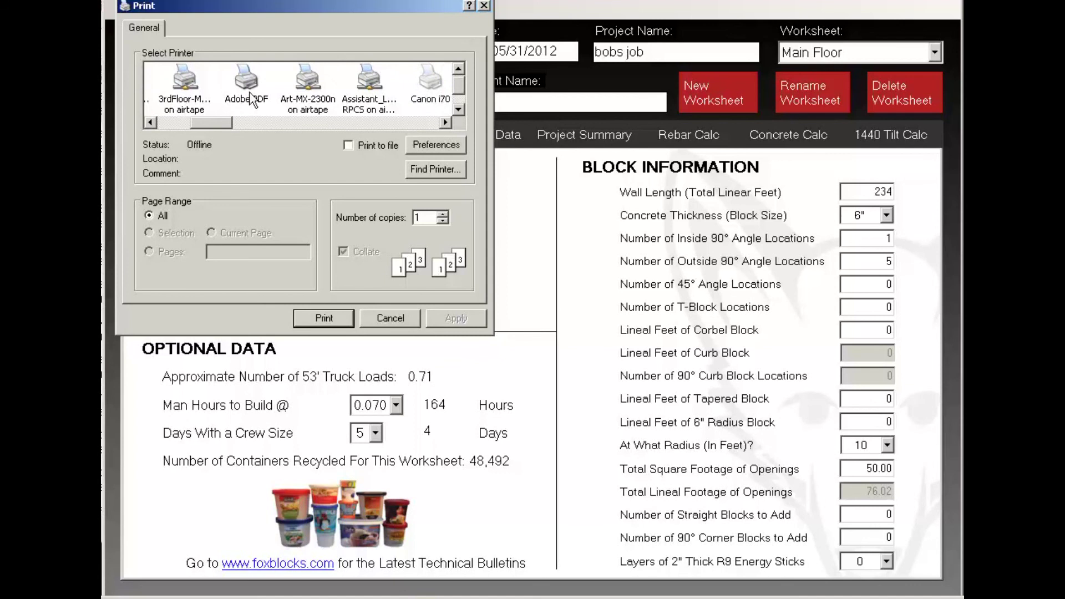
pyautogui.click(250, 94)
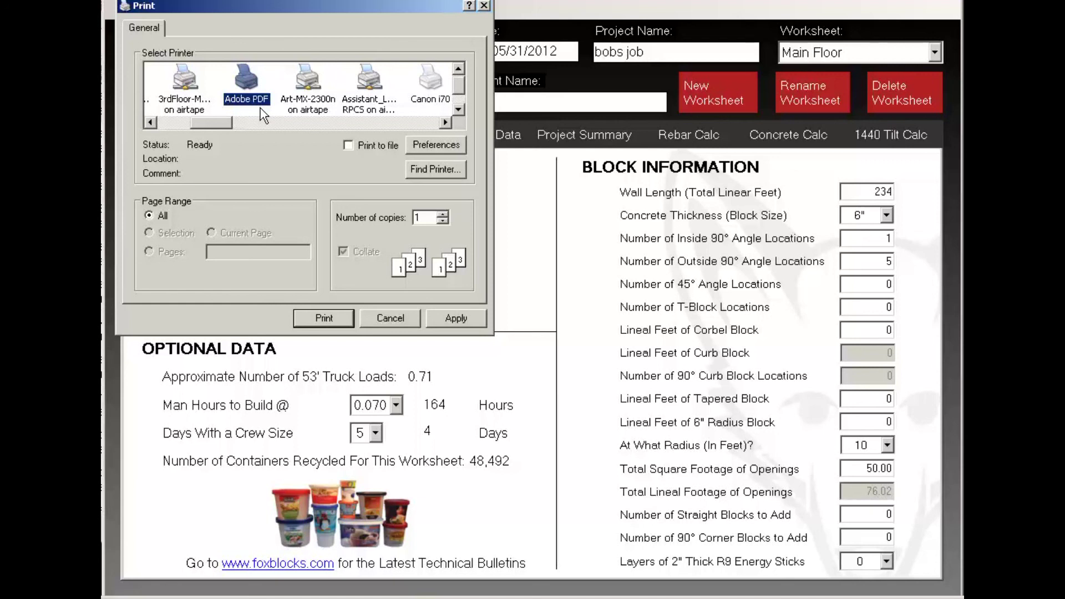
pyautogui.click(387, 321)
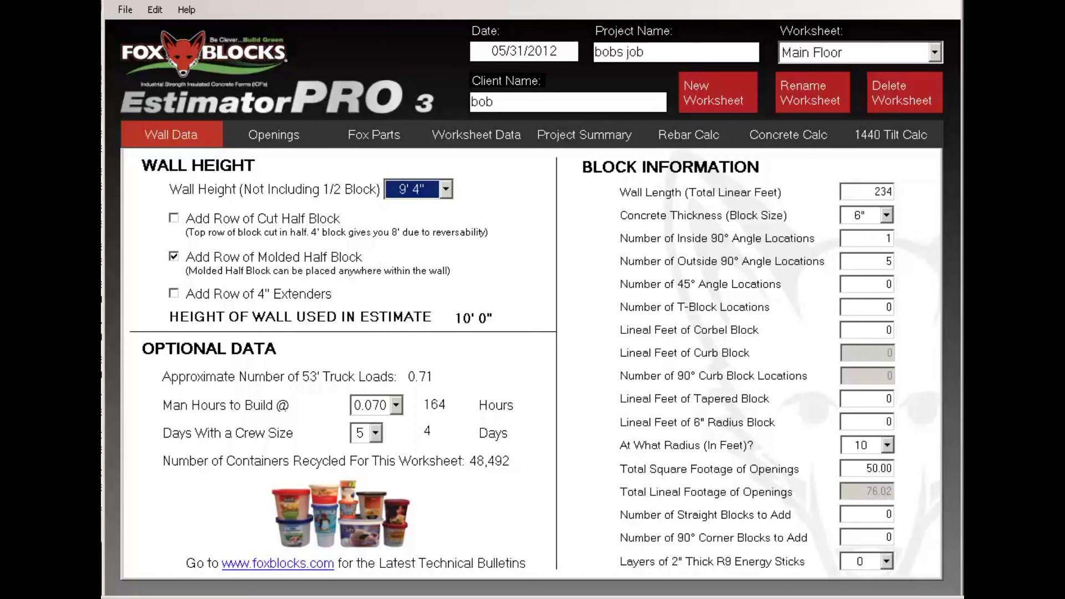
pyautogui.press('Tab')
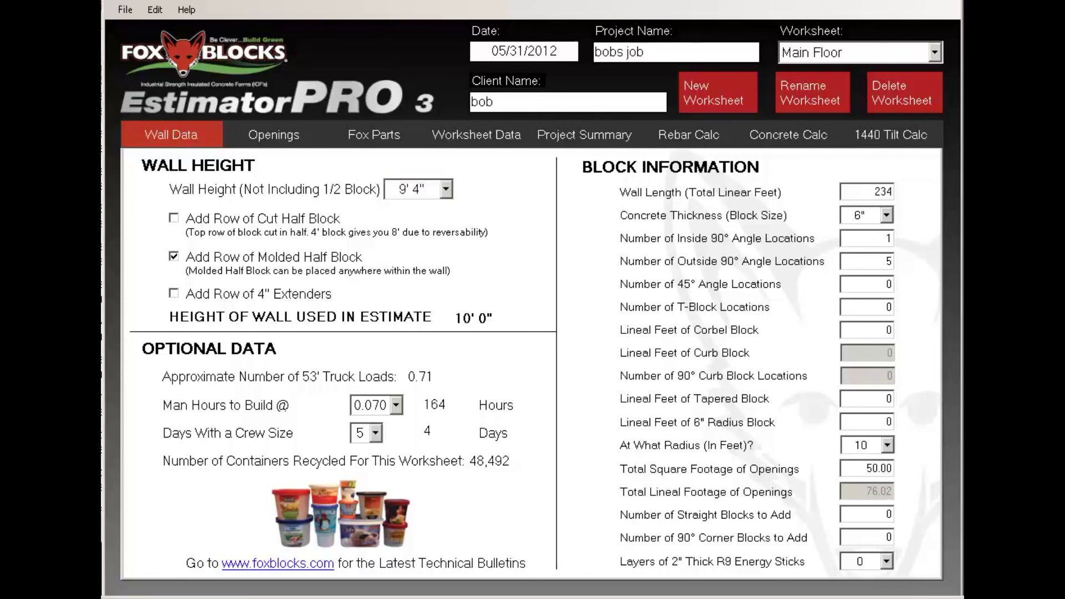